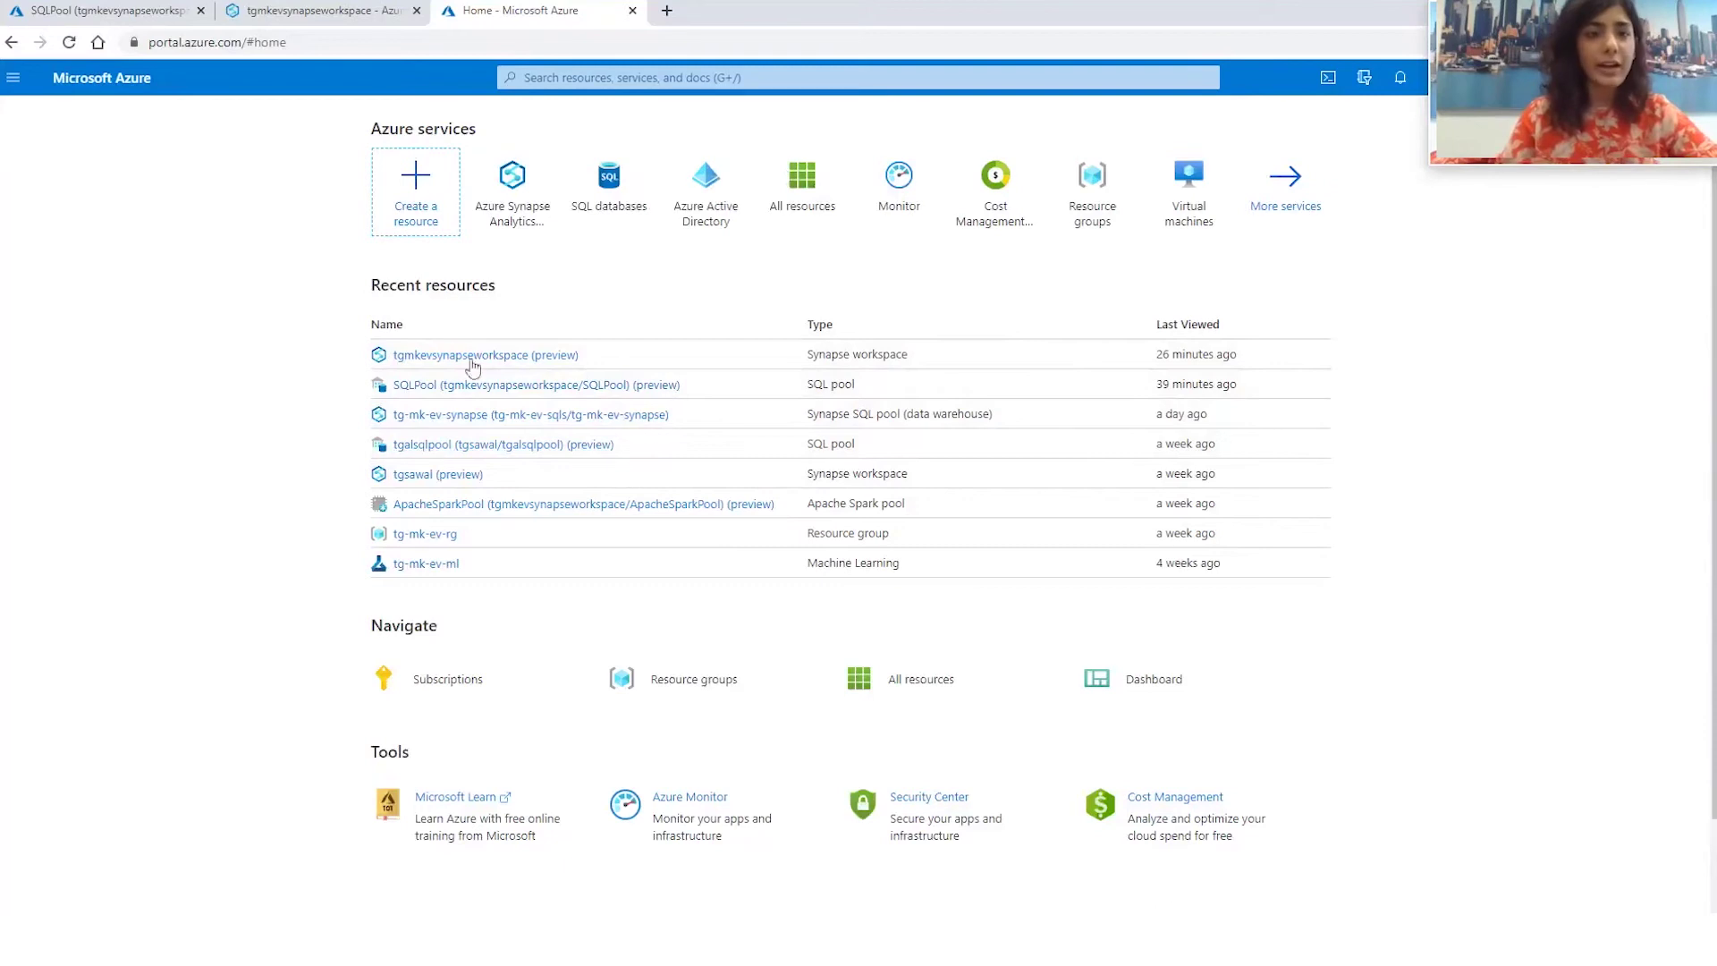
Open the tgmkevsynapseworkspace resource, launch its Synapse Studio and expand the navigation labels.
{"action": "left_click", "coordinate": [528, 358]}
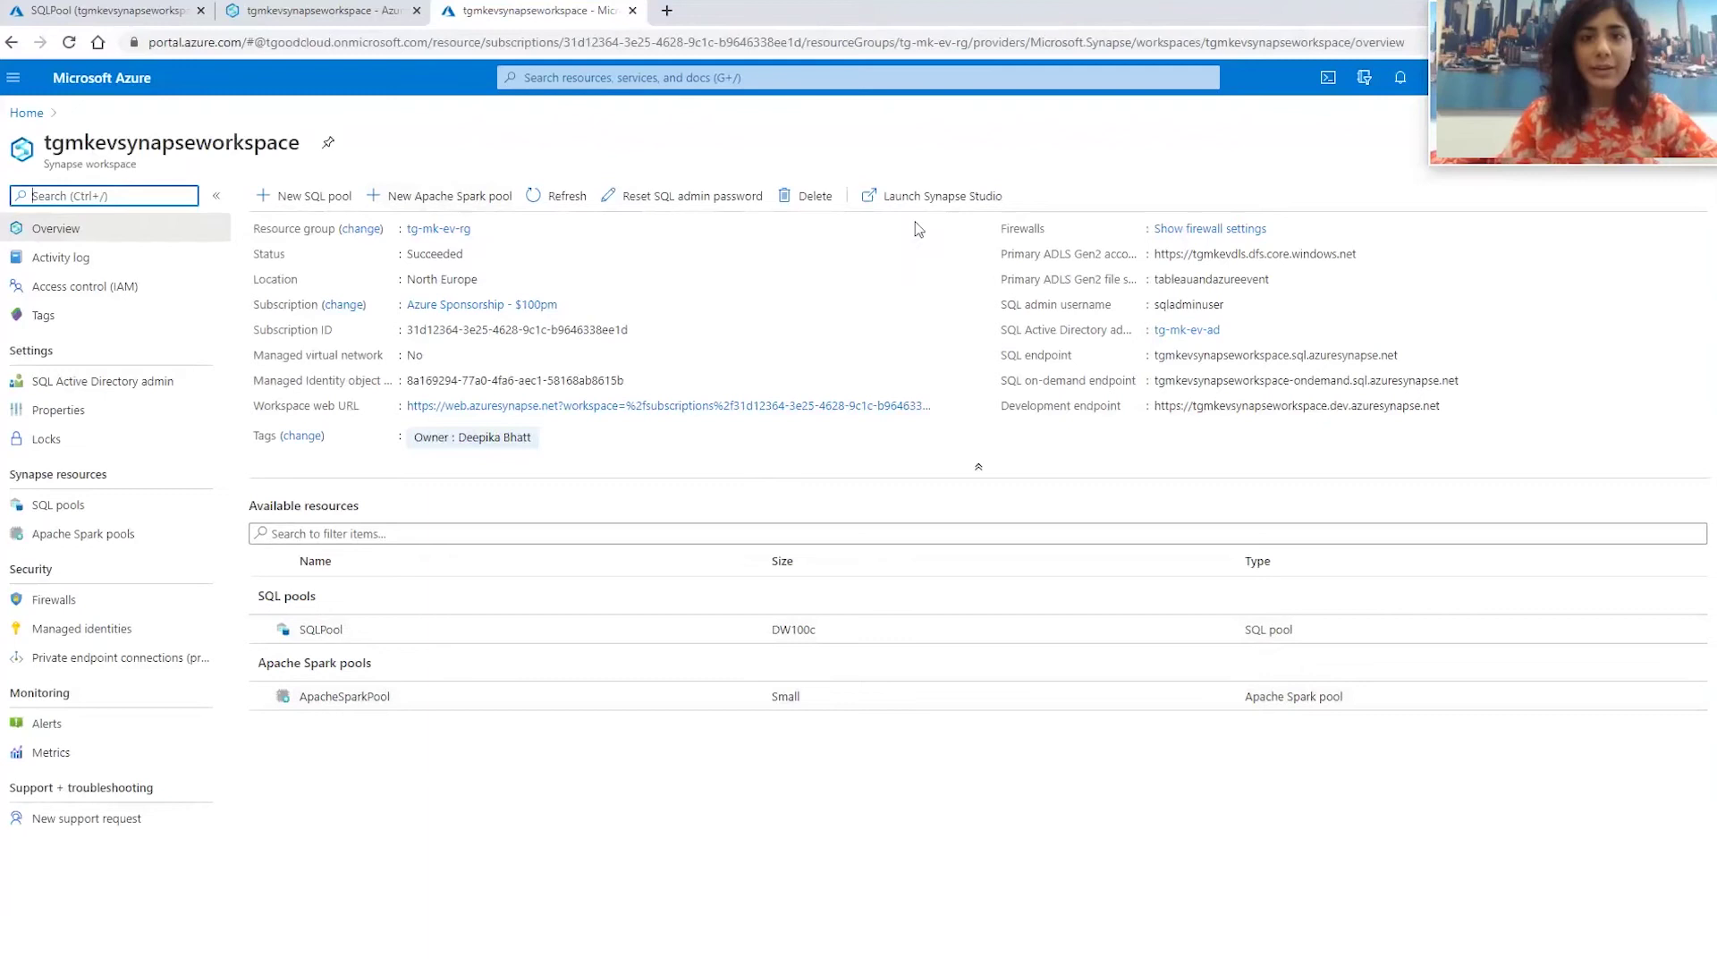
{"action": "left_click", "coordinate": [929, 202]}
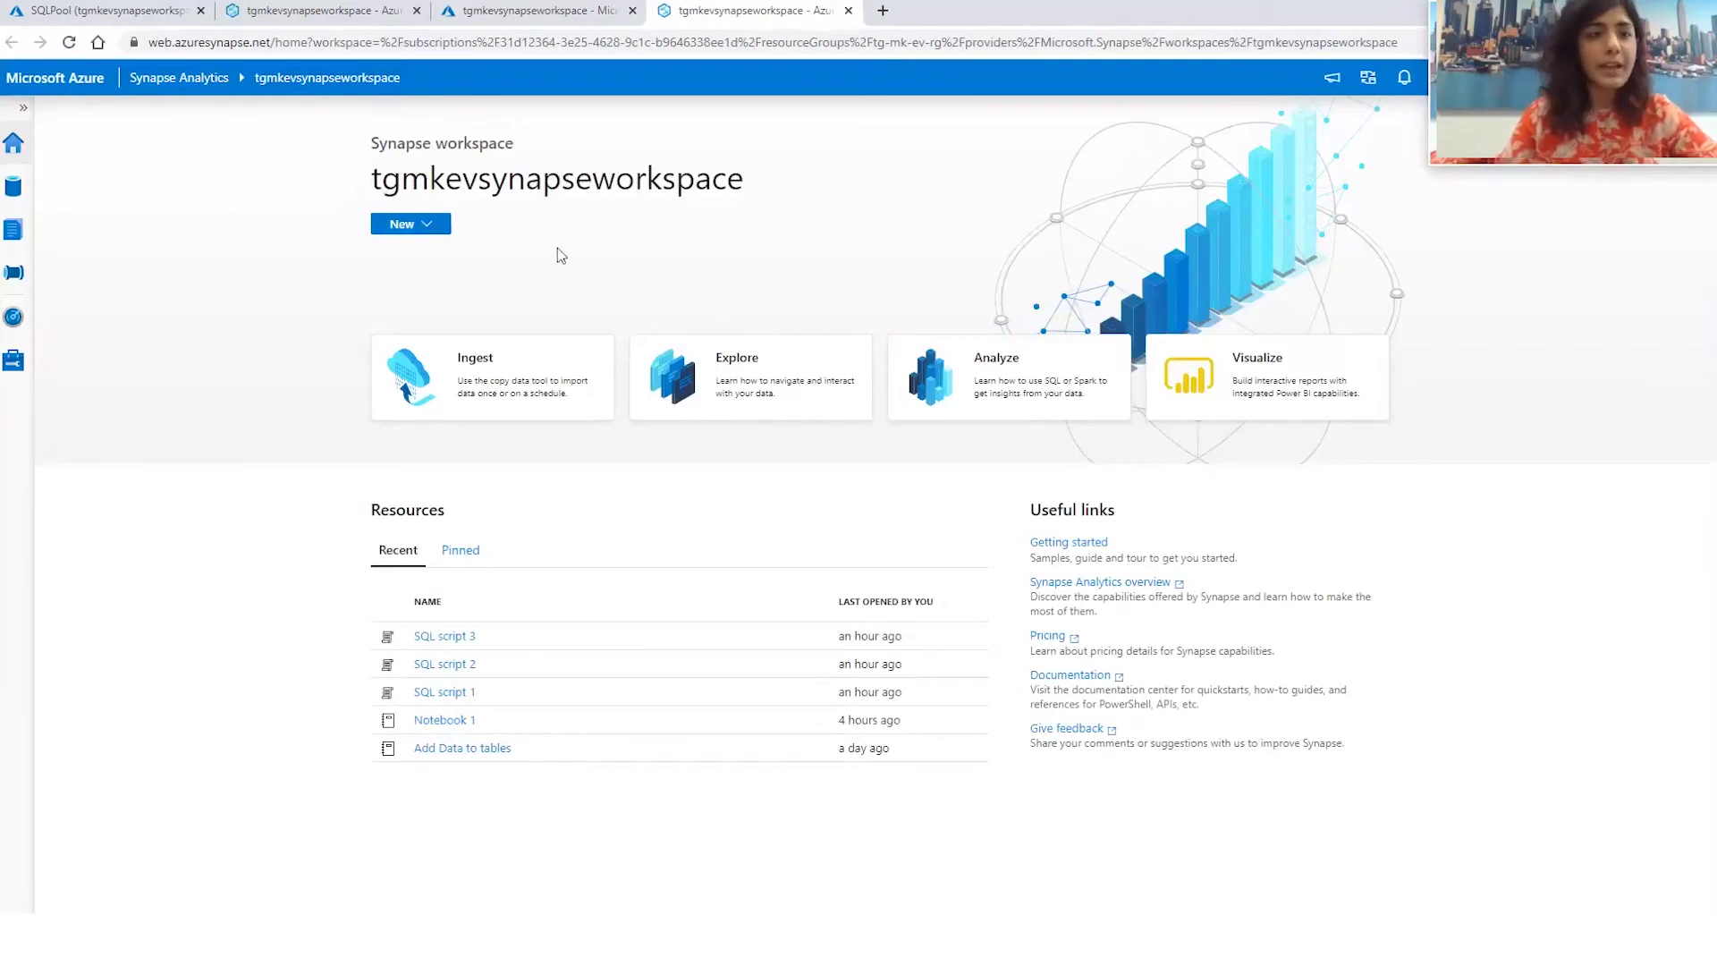
{"action": "left_click", "coordinate": [23, 107]}
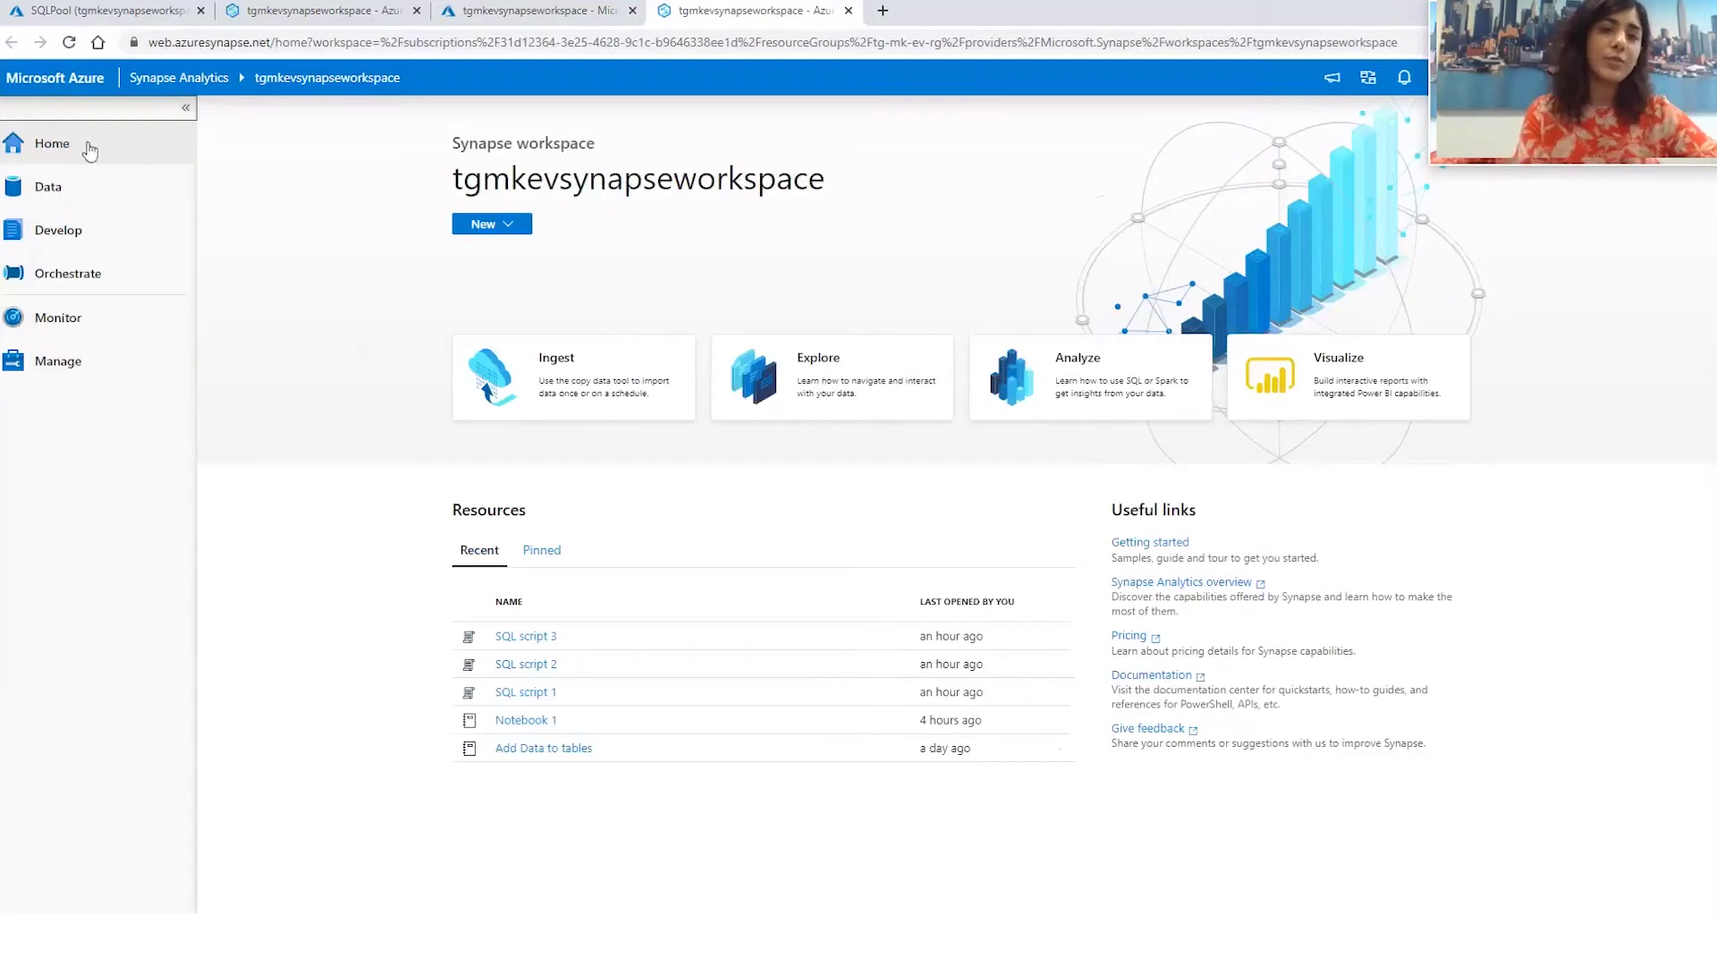
Show the workspace databases in the Data hub and expand SQLPool (SQL pool).
{"action": "left_click", "coordinate": [92, 200]}
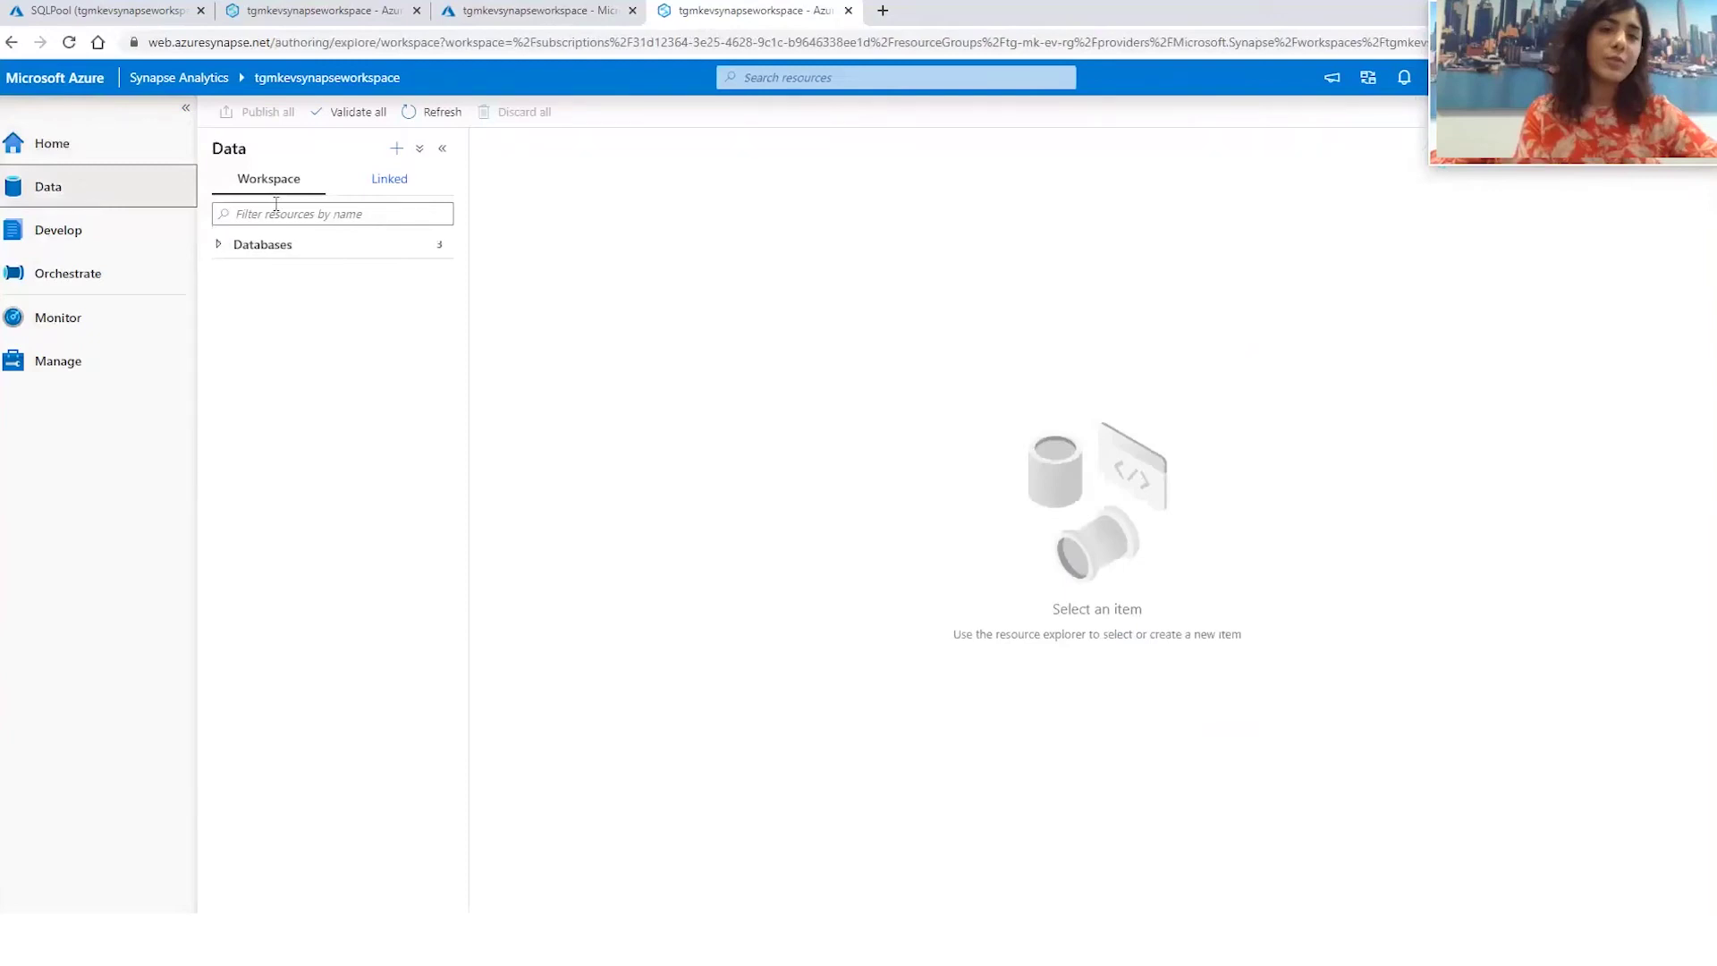
{"action": "left_click", "coordinate": [220, 247]}
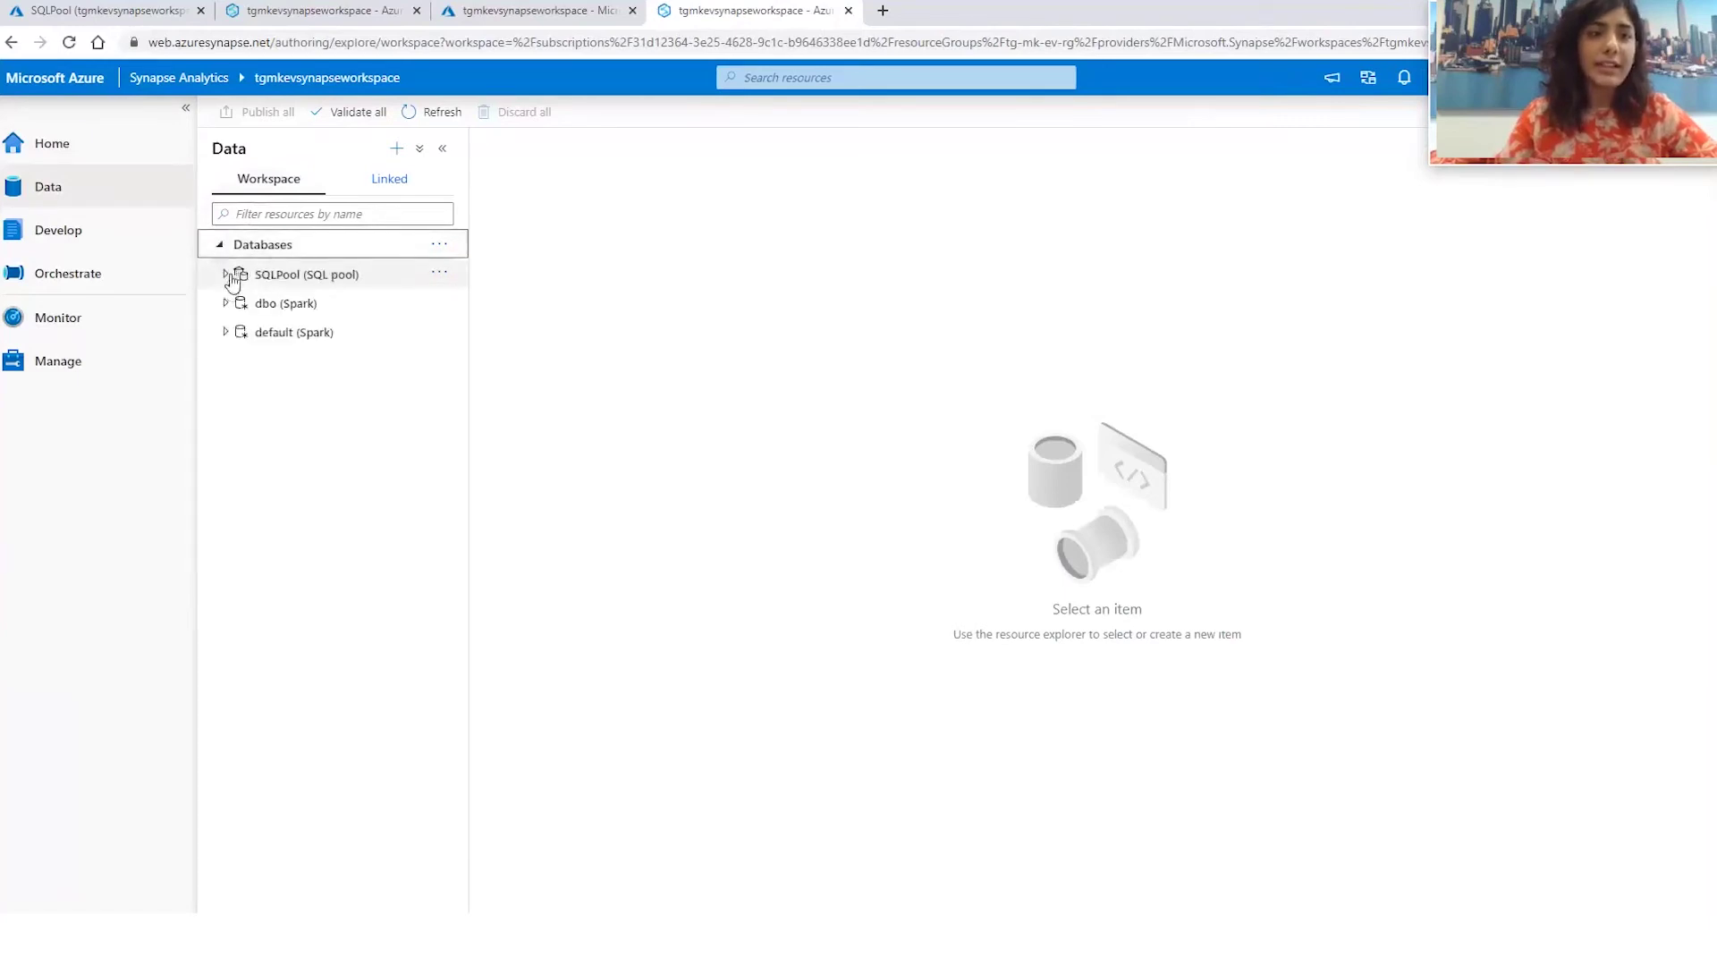
{"action": "left_click", "coordinate": [229, 277]}
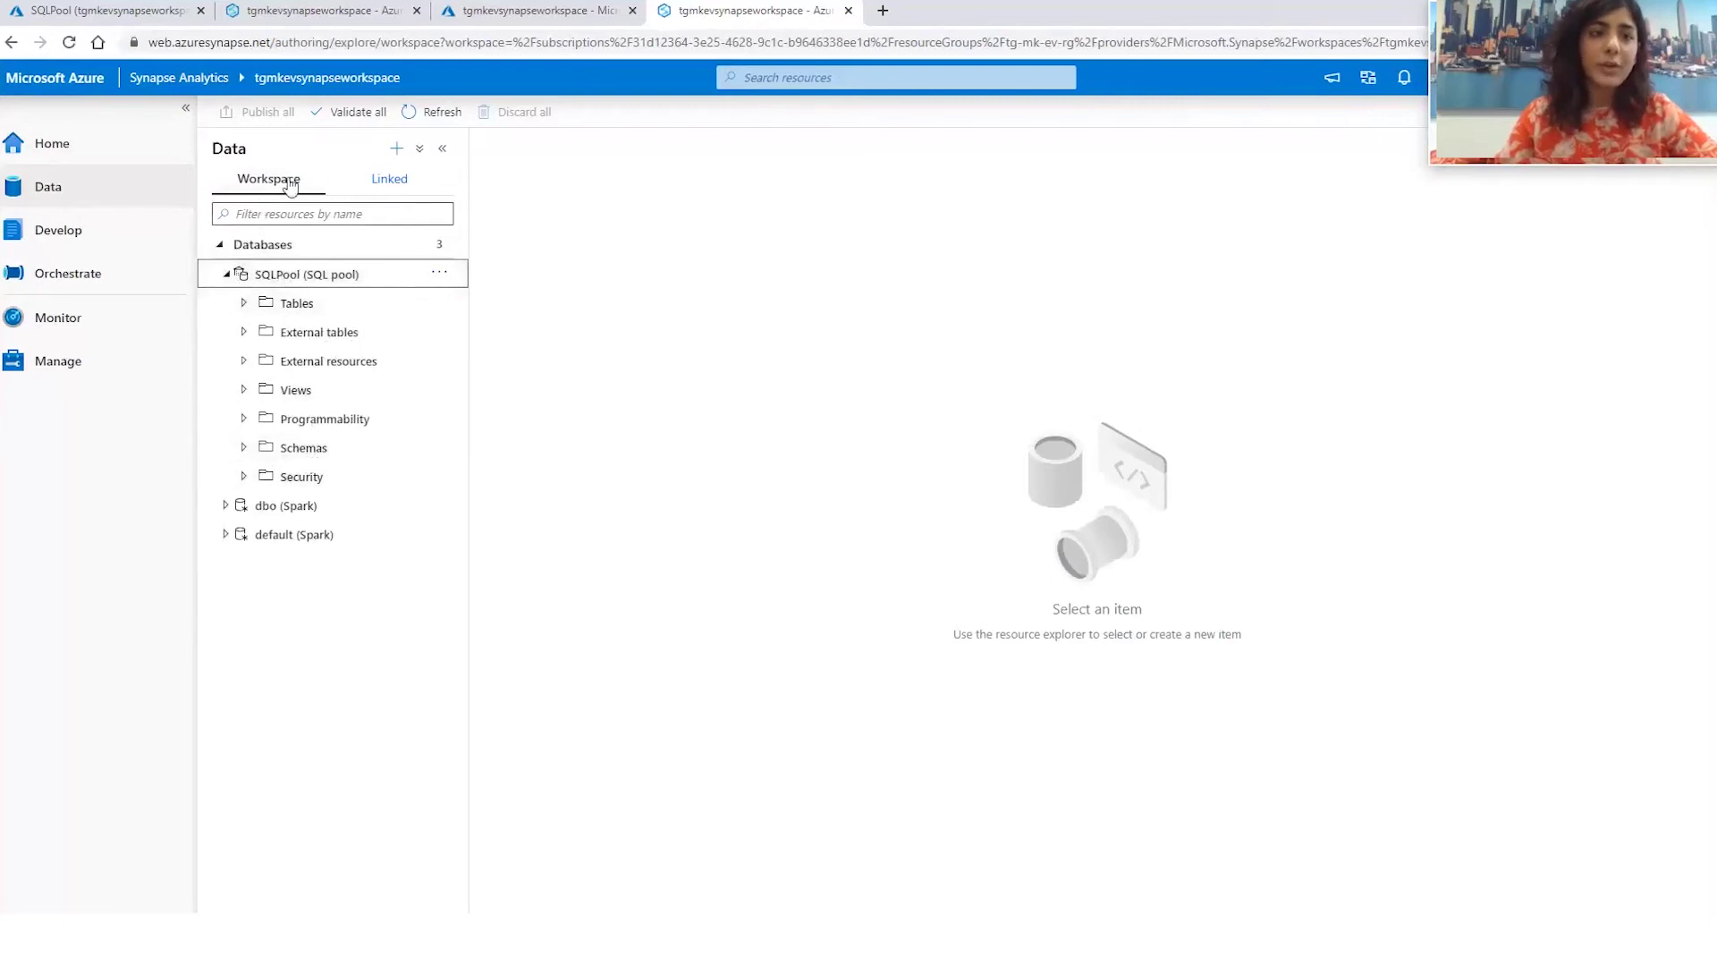
Browse the linked primary storage account and open its tableauandazureevent container.
{"action": "left_click", "coordinate": [389, 181]}
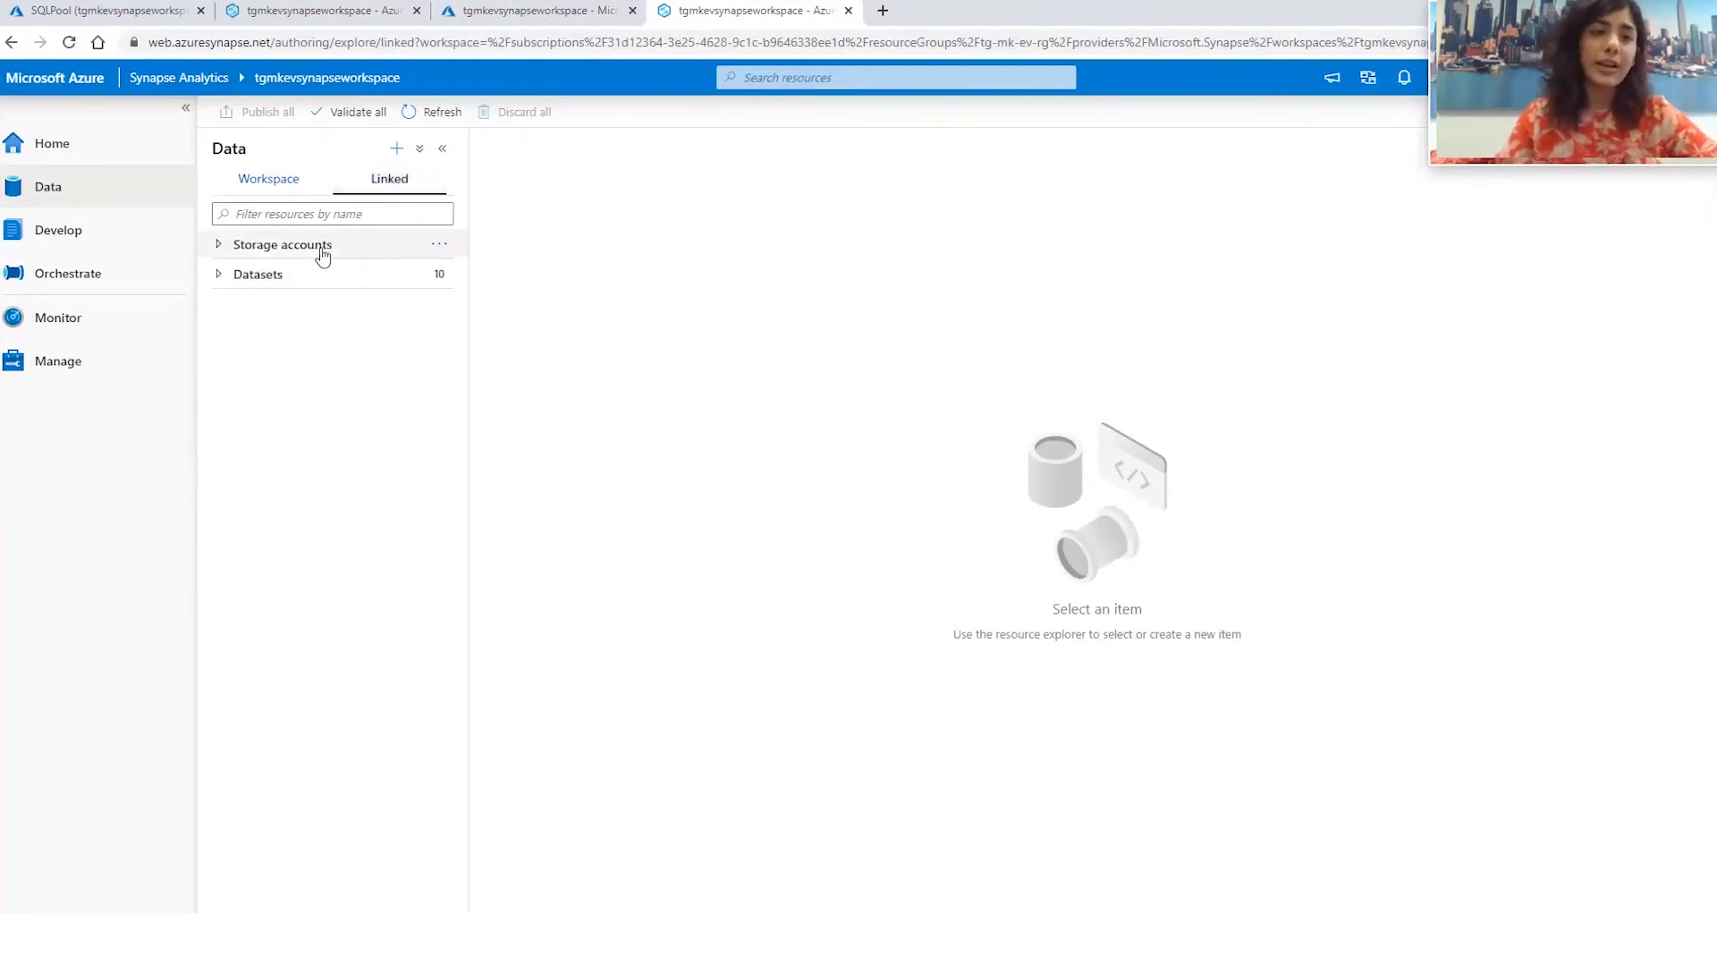
{"action": "left_click", "coordinate": [226, 241]}
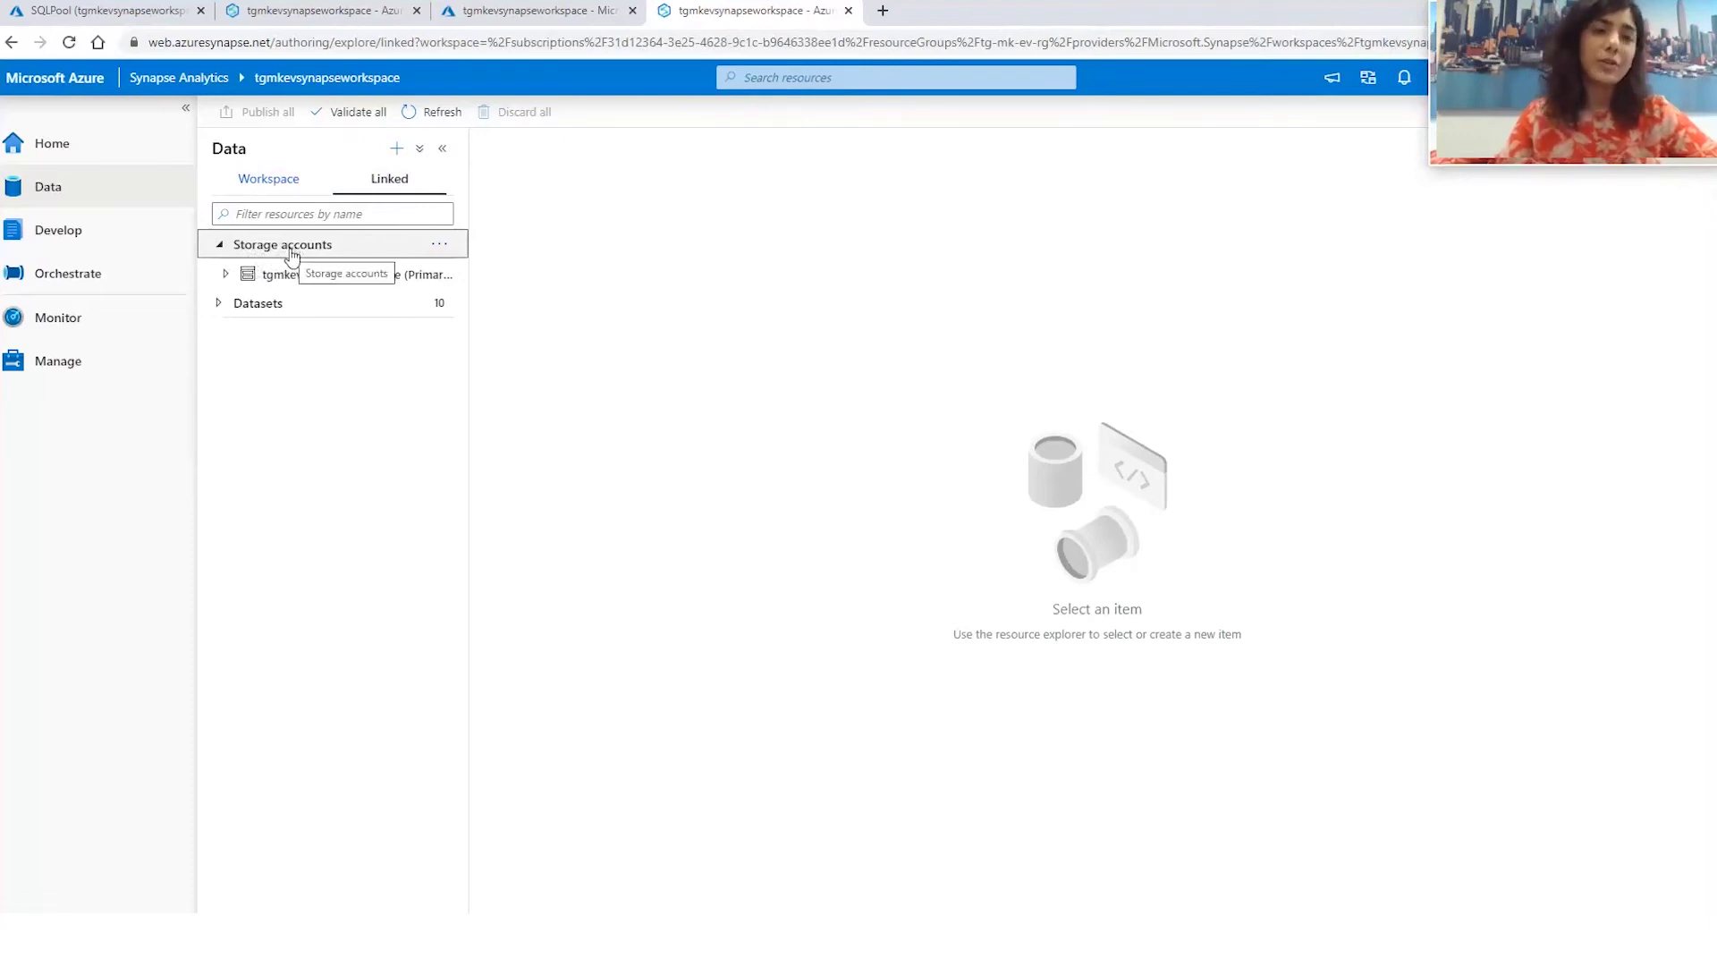
{"action": "left_click", "coordinate": [228, 275]}
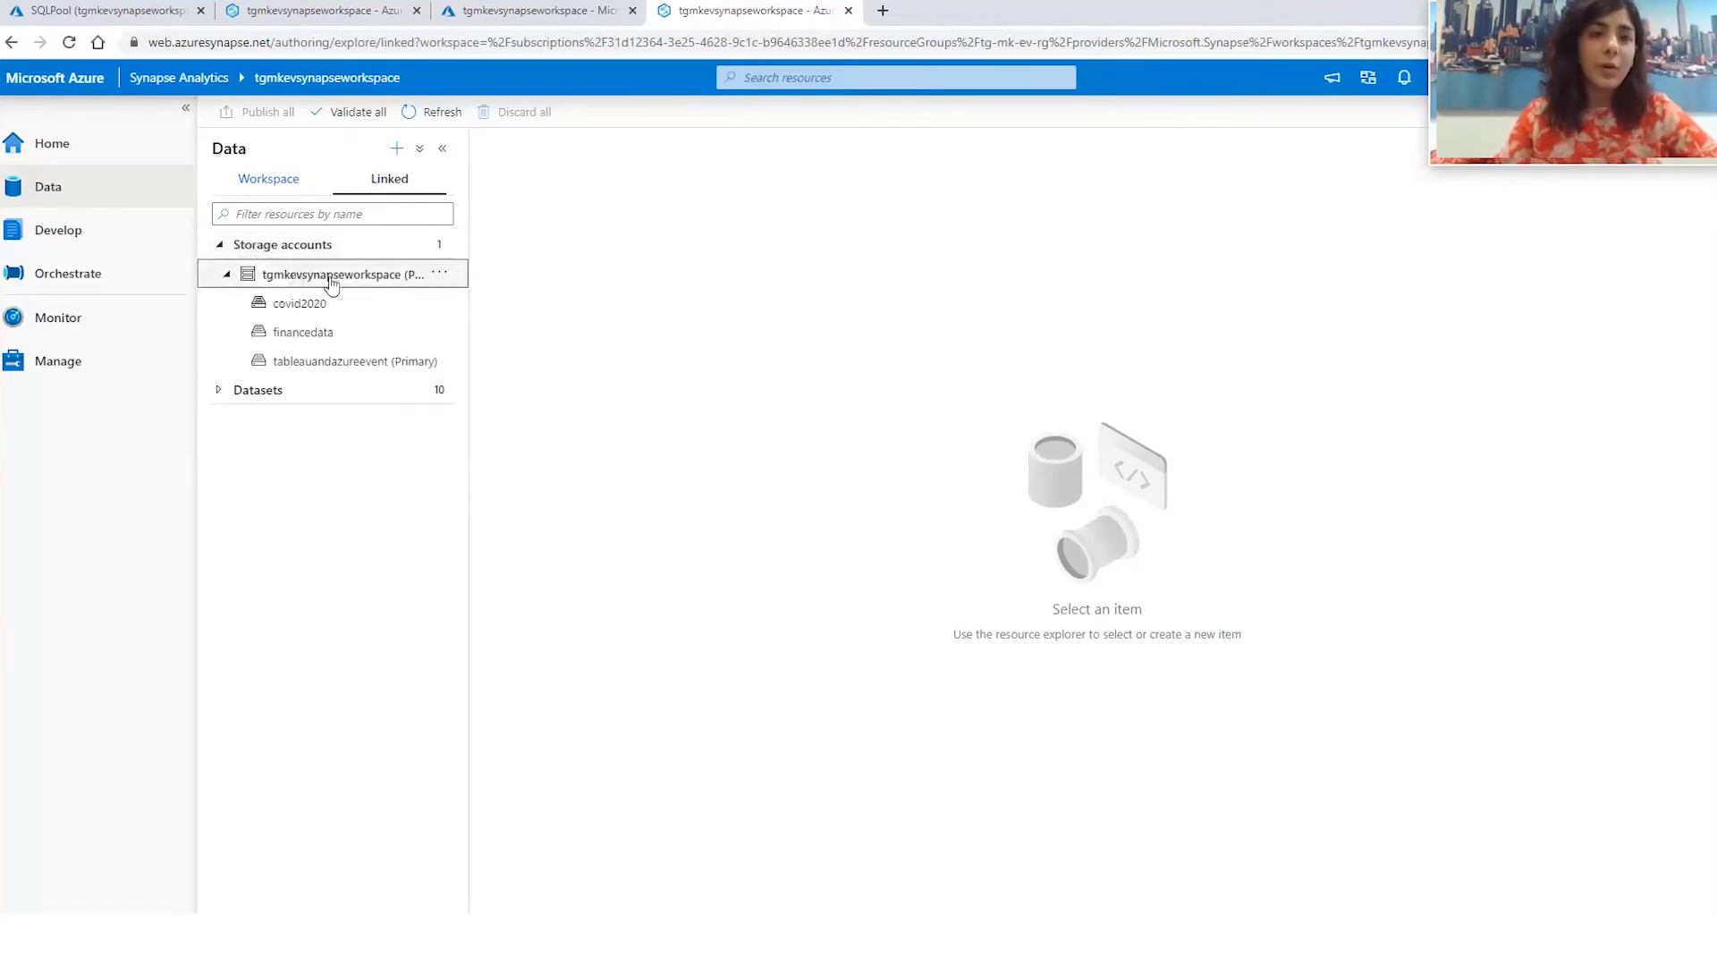
{"action": "left_click_drag", "start_coordinate": [524, 302], "coordinate": [634, 302]}
{"action": "left_click", "coordinate": [380, 362]}
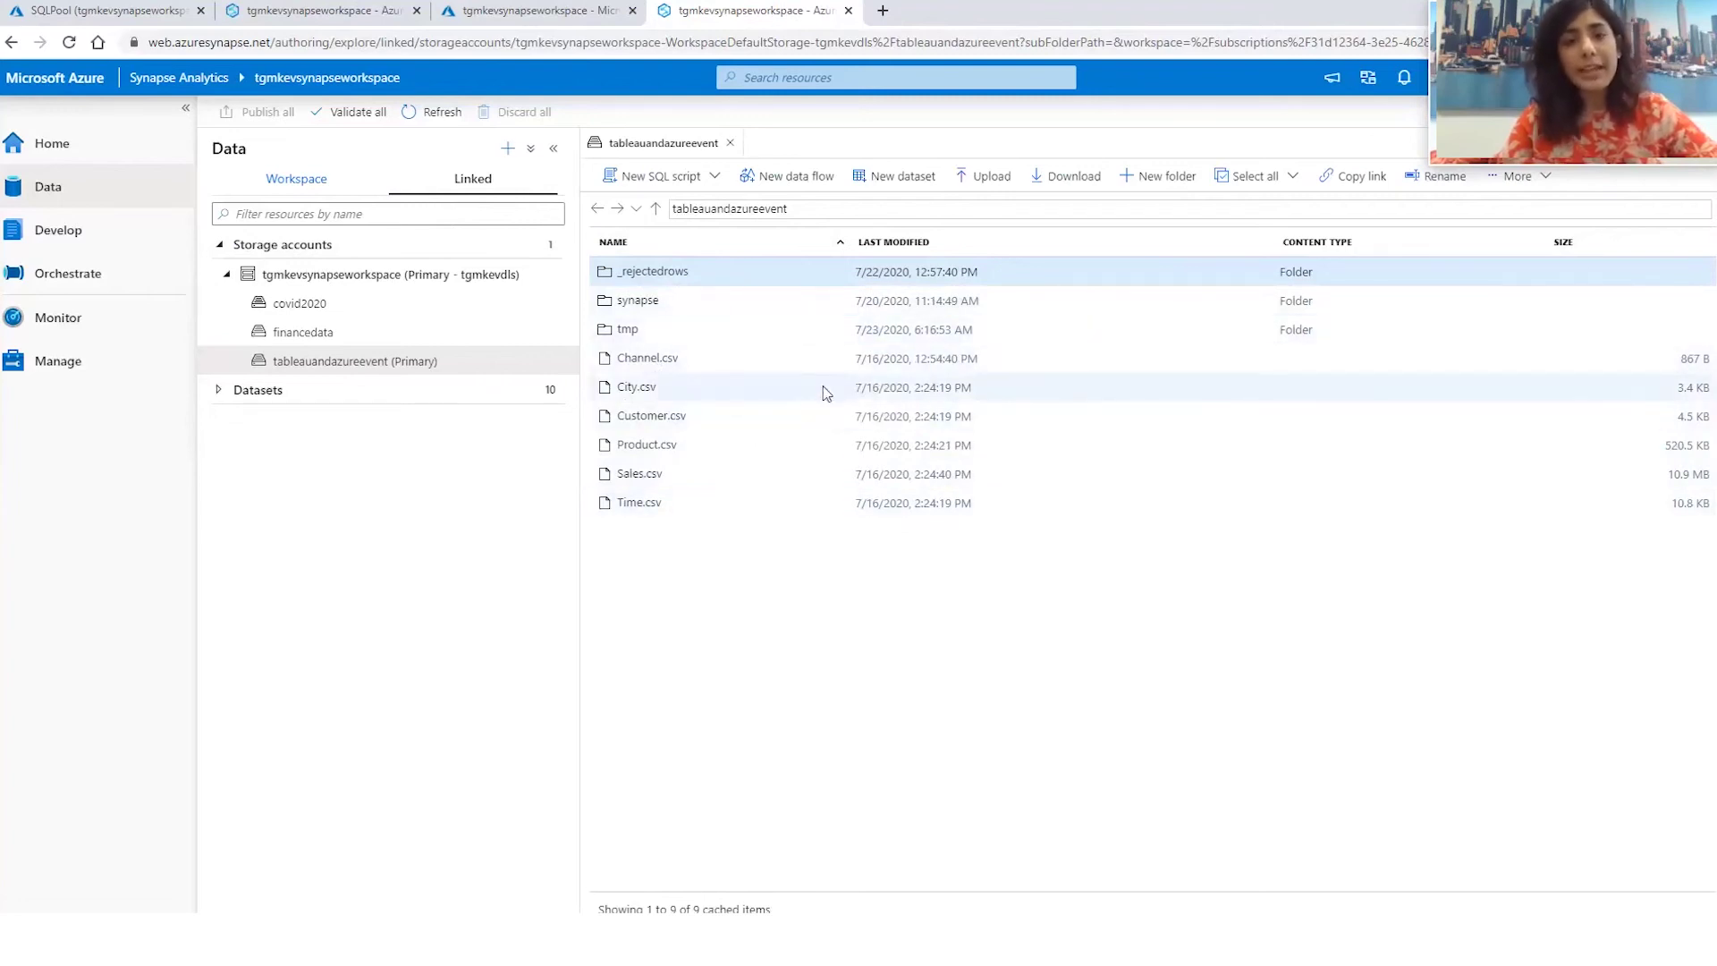
Preview the contents of City.csv and close the preview.
{"action": "right_click", "coordinate": [653, 395]}
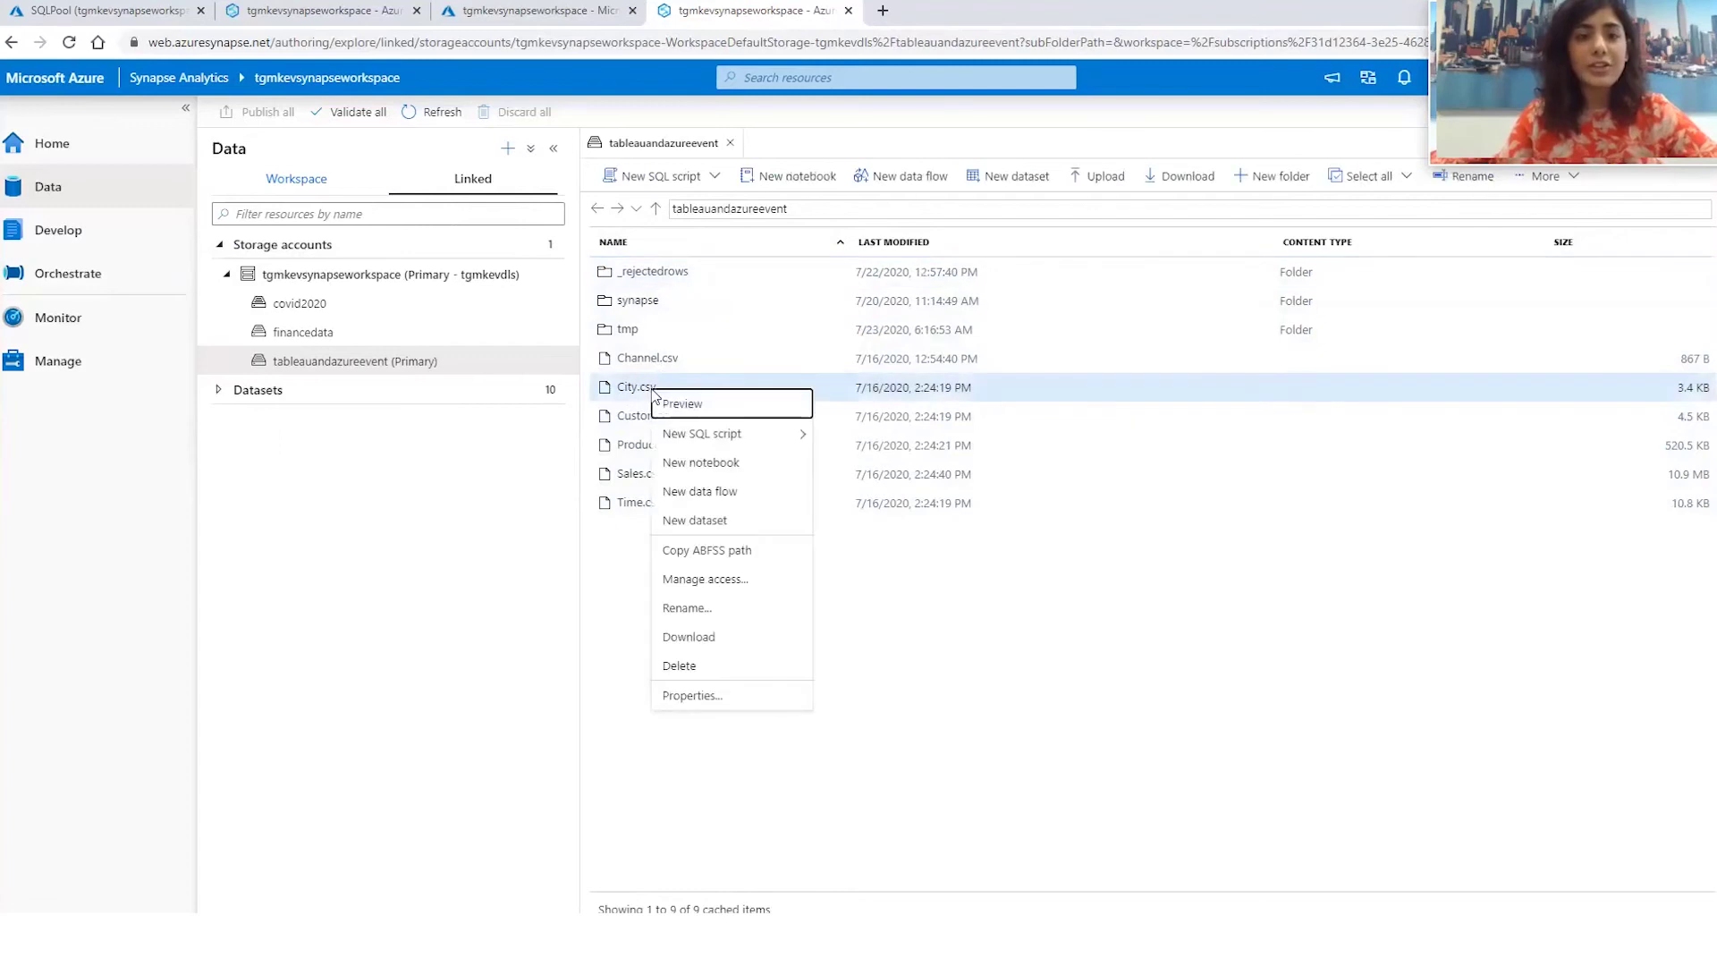
{"action": "left_click", "coordinate": [702, 402]}
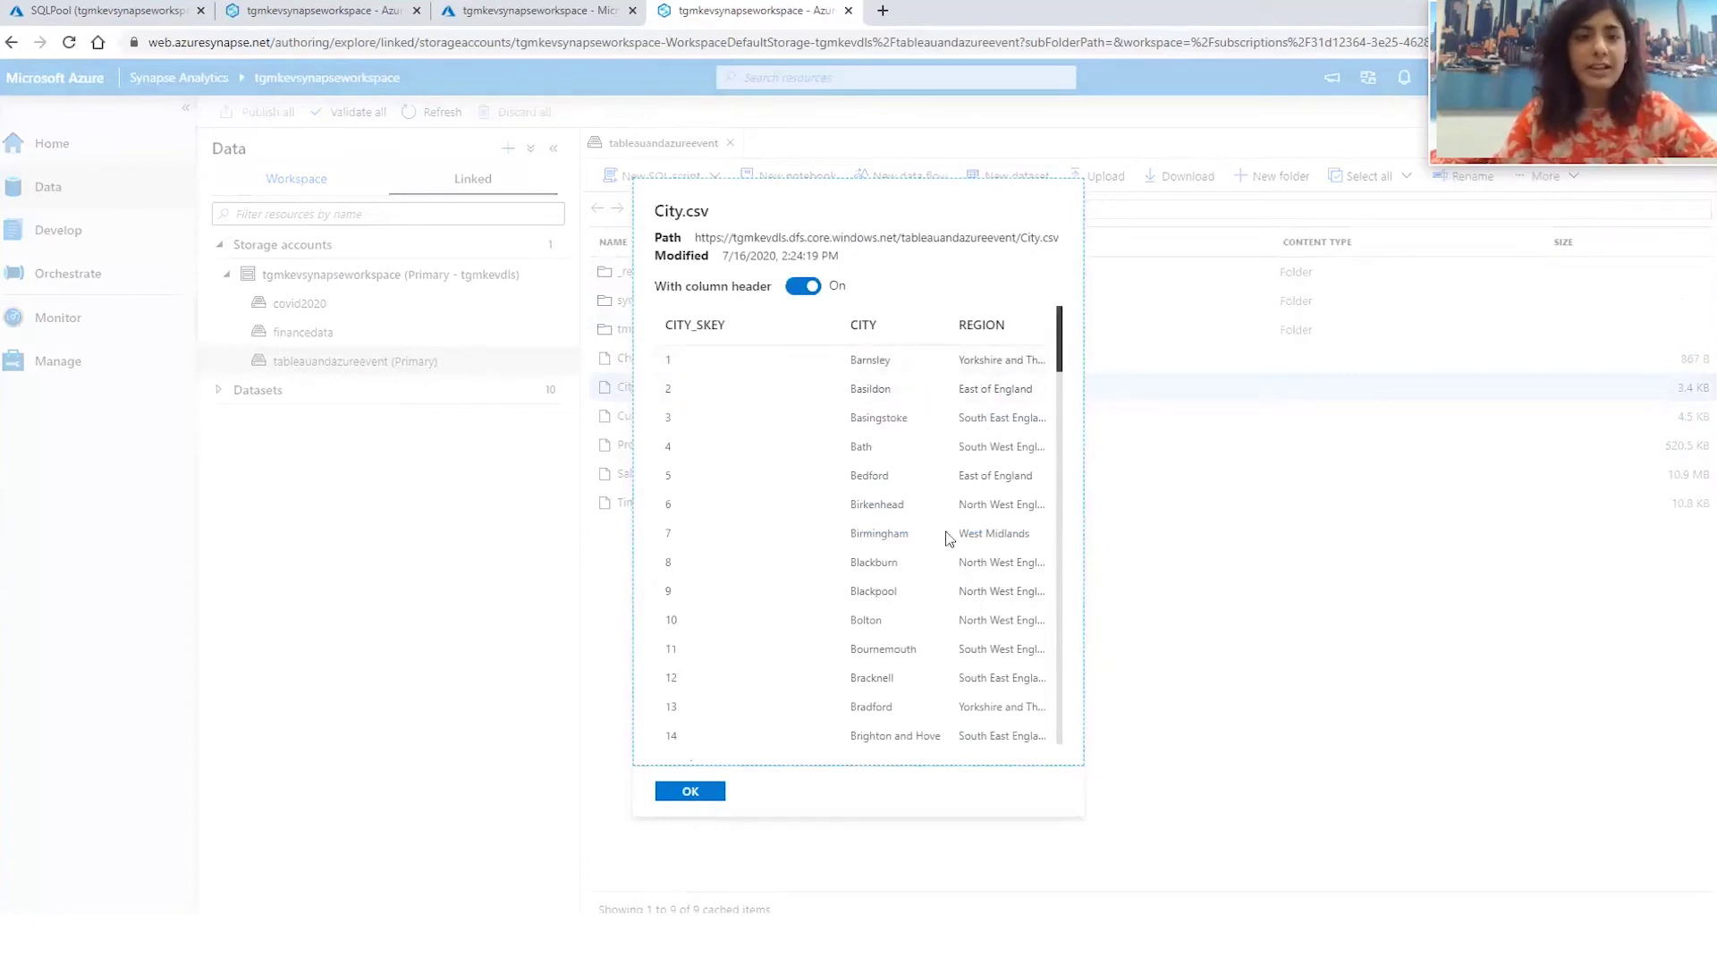
{"action": "left_click", "coordinate": [697, 796]}
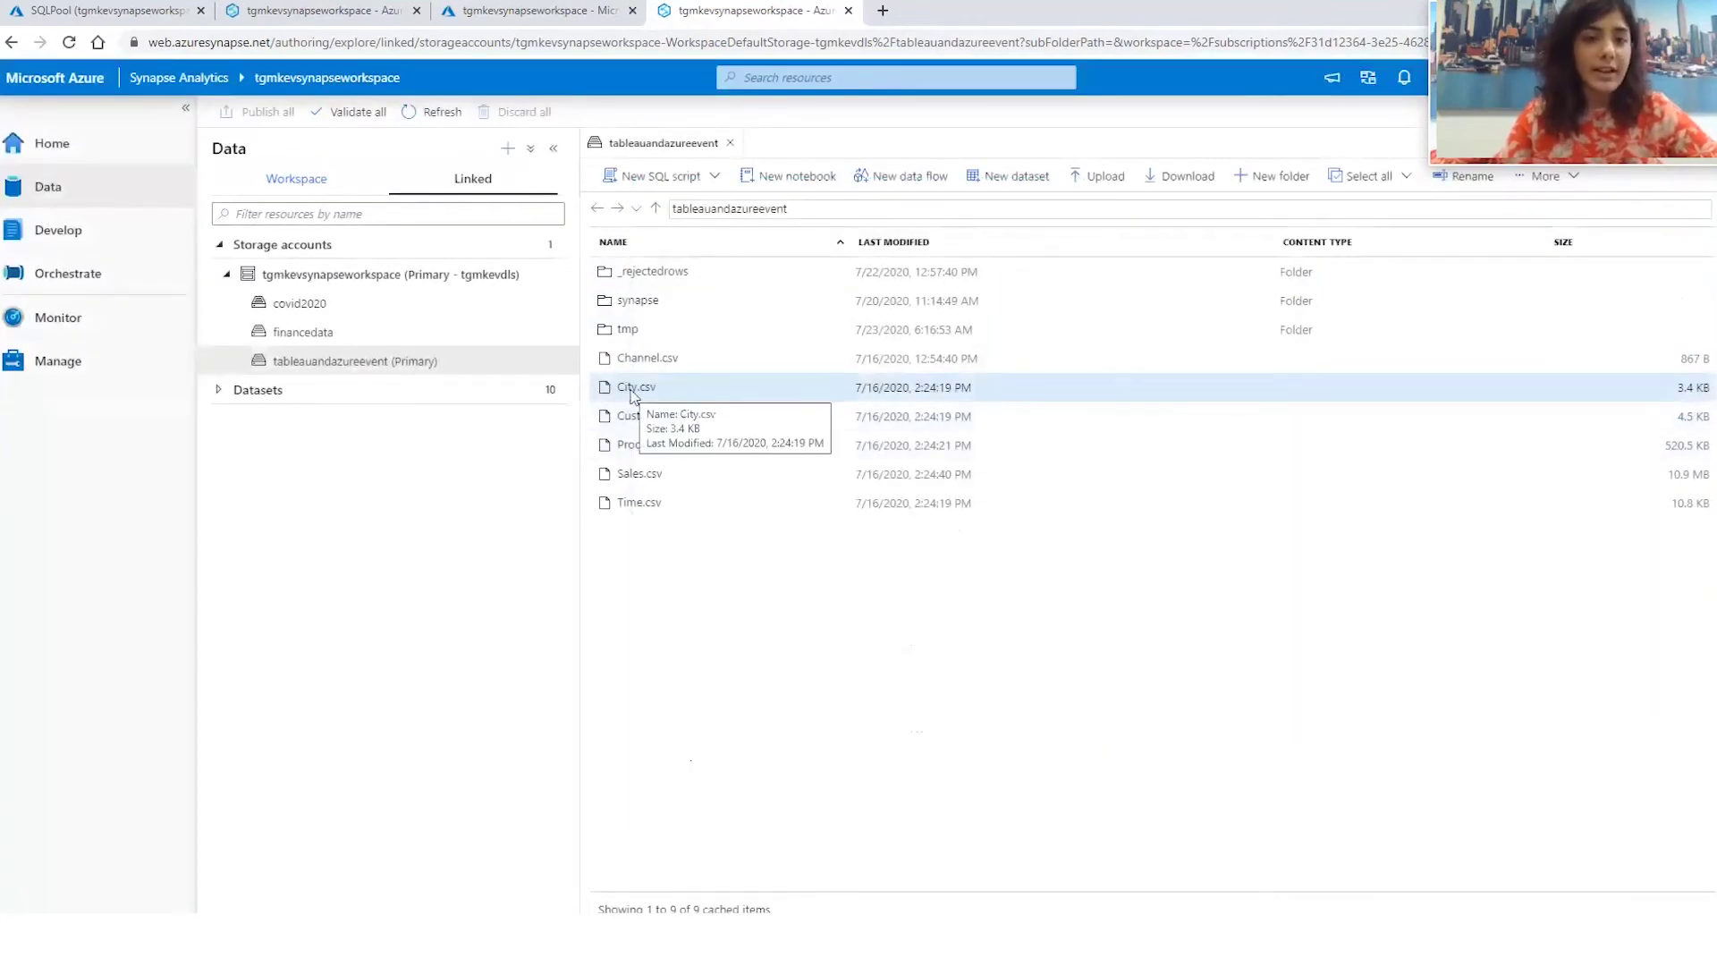
Create a new notebook from City.csv, keep its language as PySpark (Python), and run its cell.
{"action": "right_click", "coordinate": [632, 396]}
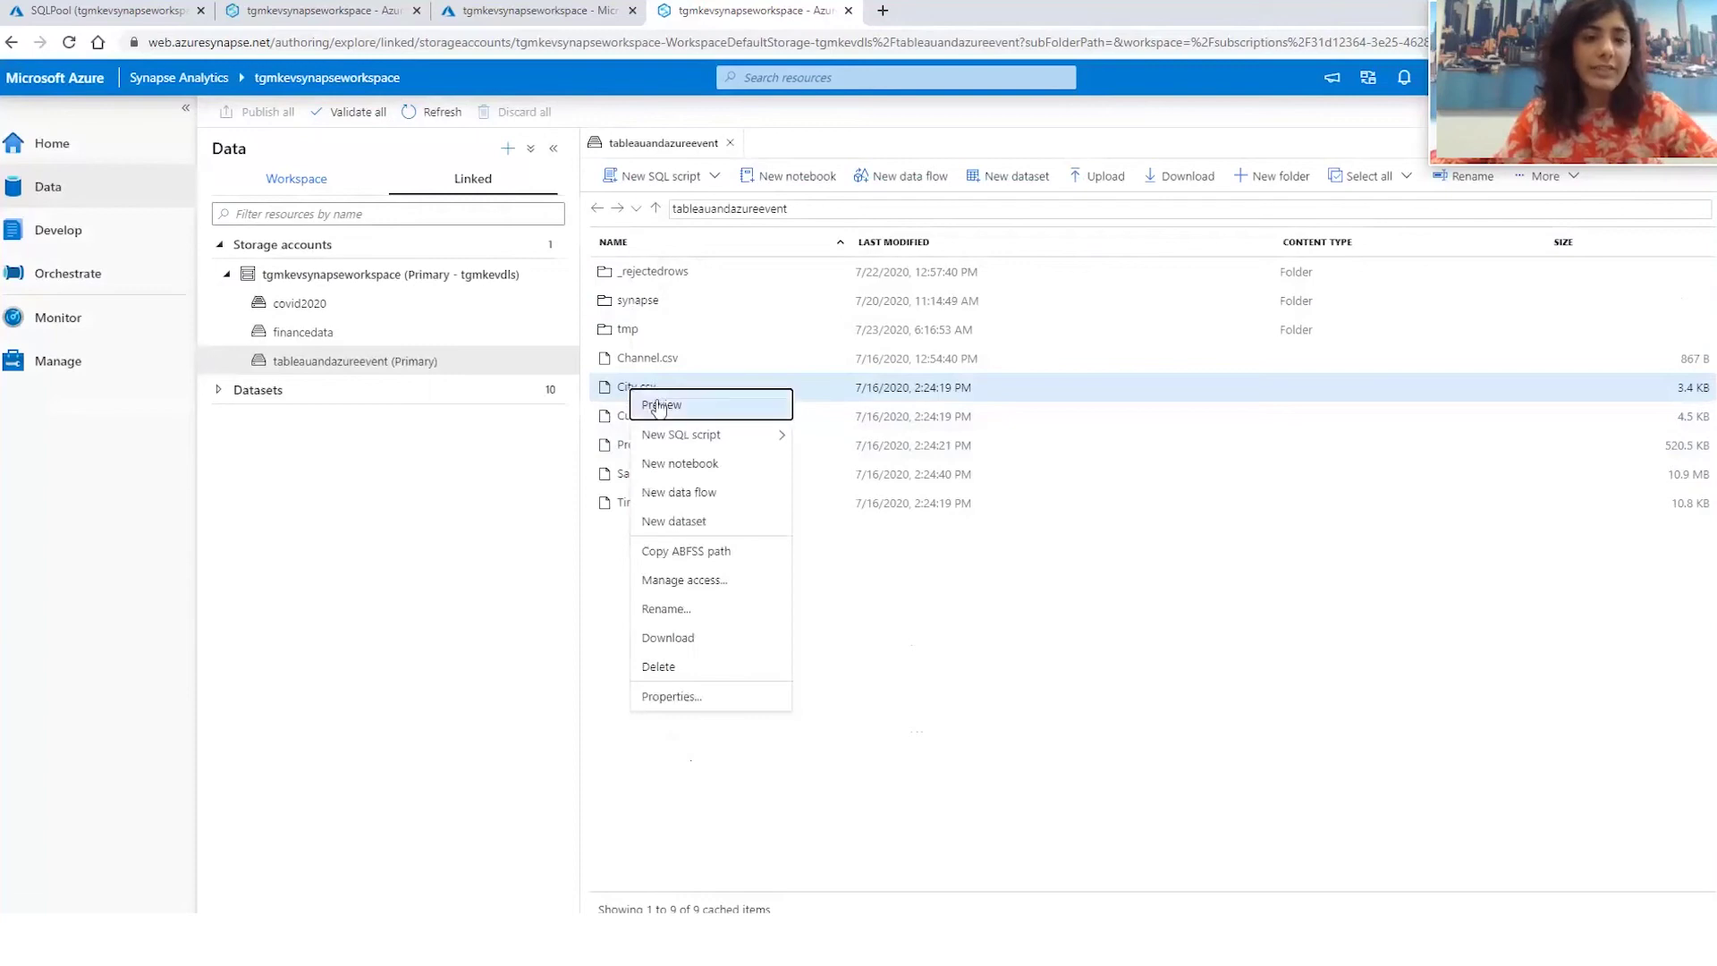
{"action": "mouse_move", "coordinate": [706, 440]}
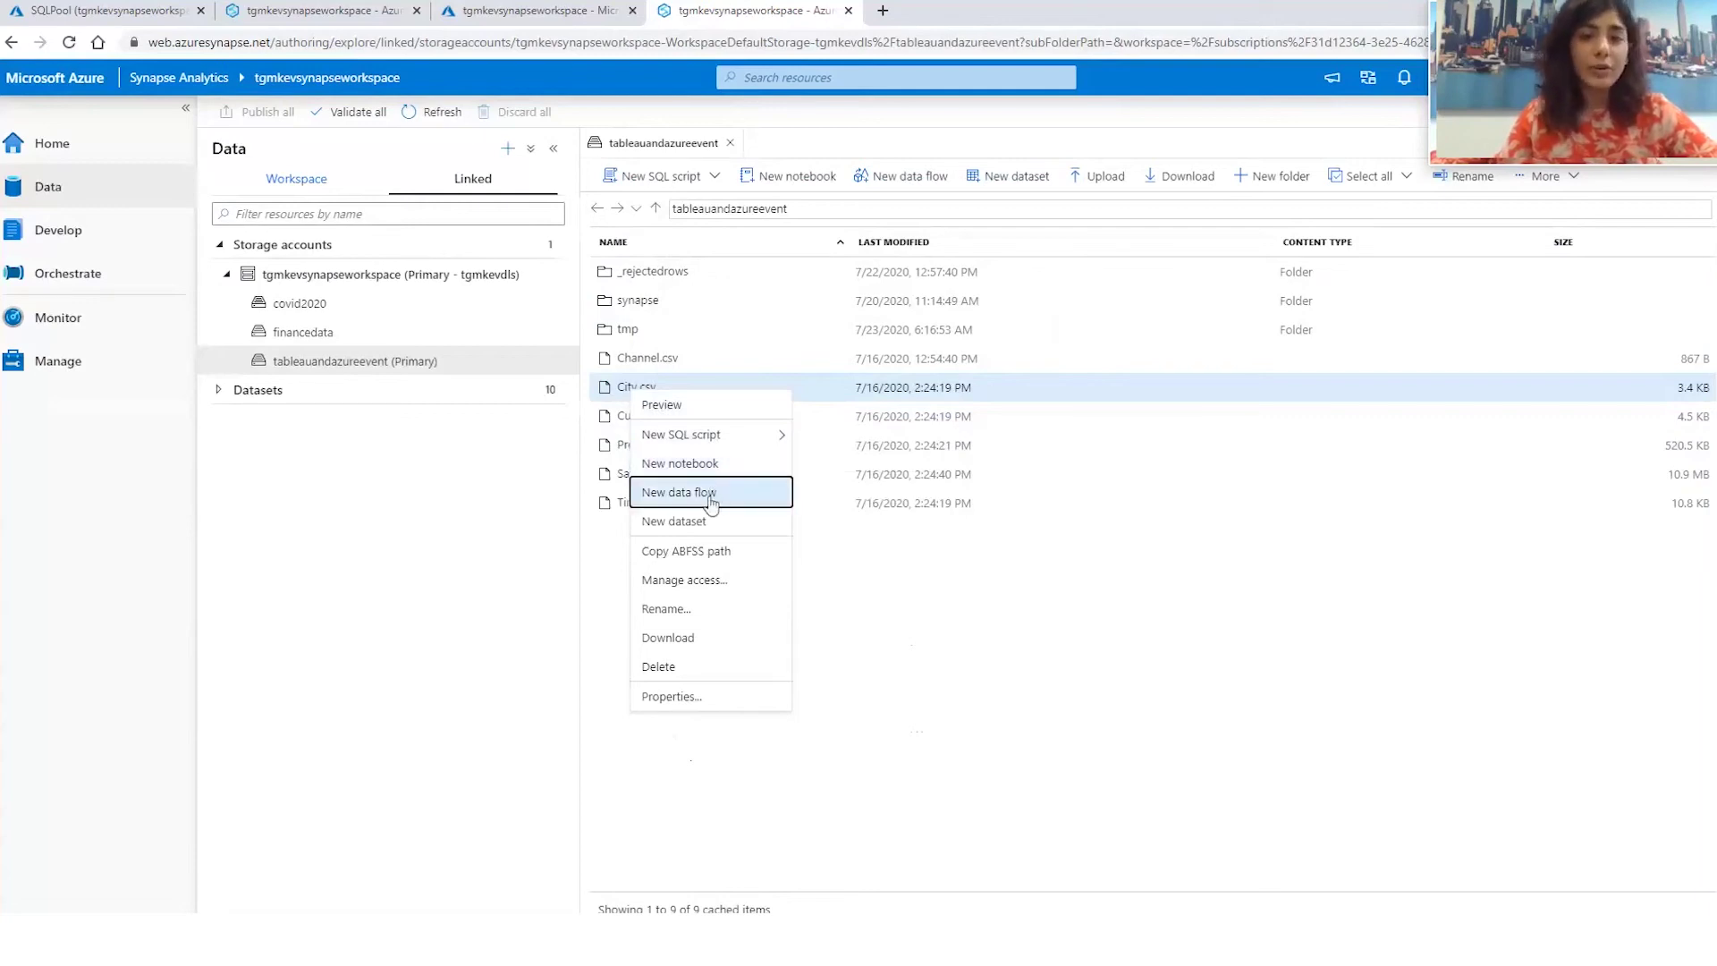
{"action": "left_click", "coordinate": [718, 471]}
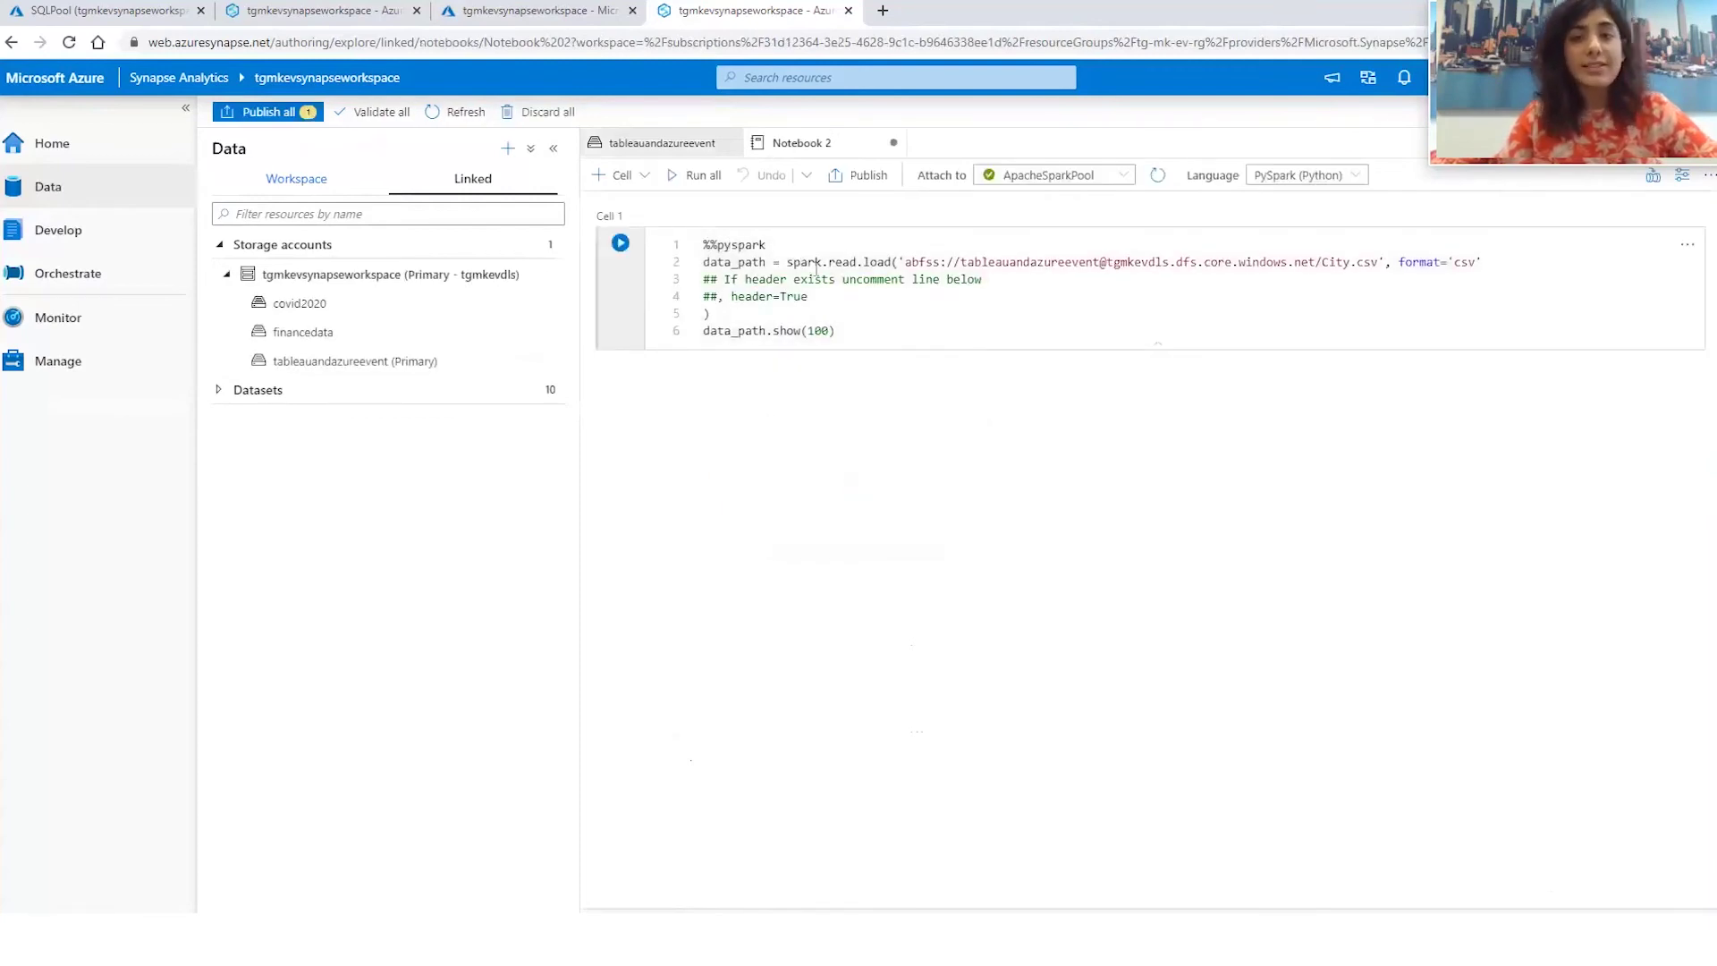
{"action": "left_click", "coordinate": [1362, 179]}
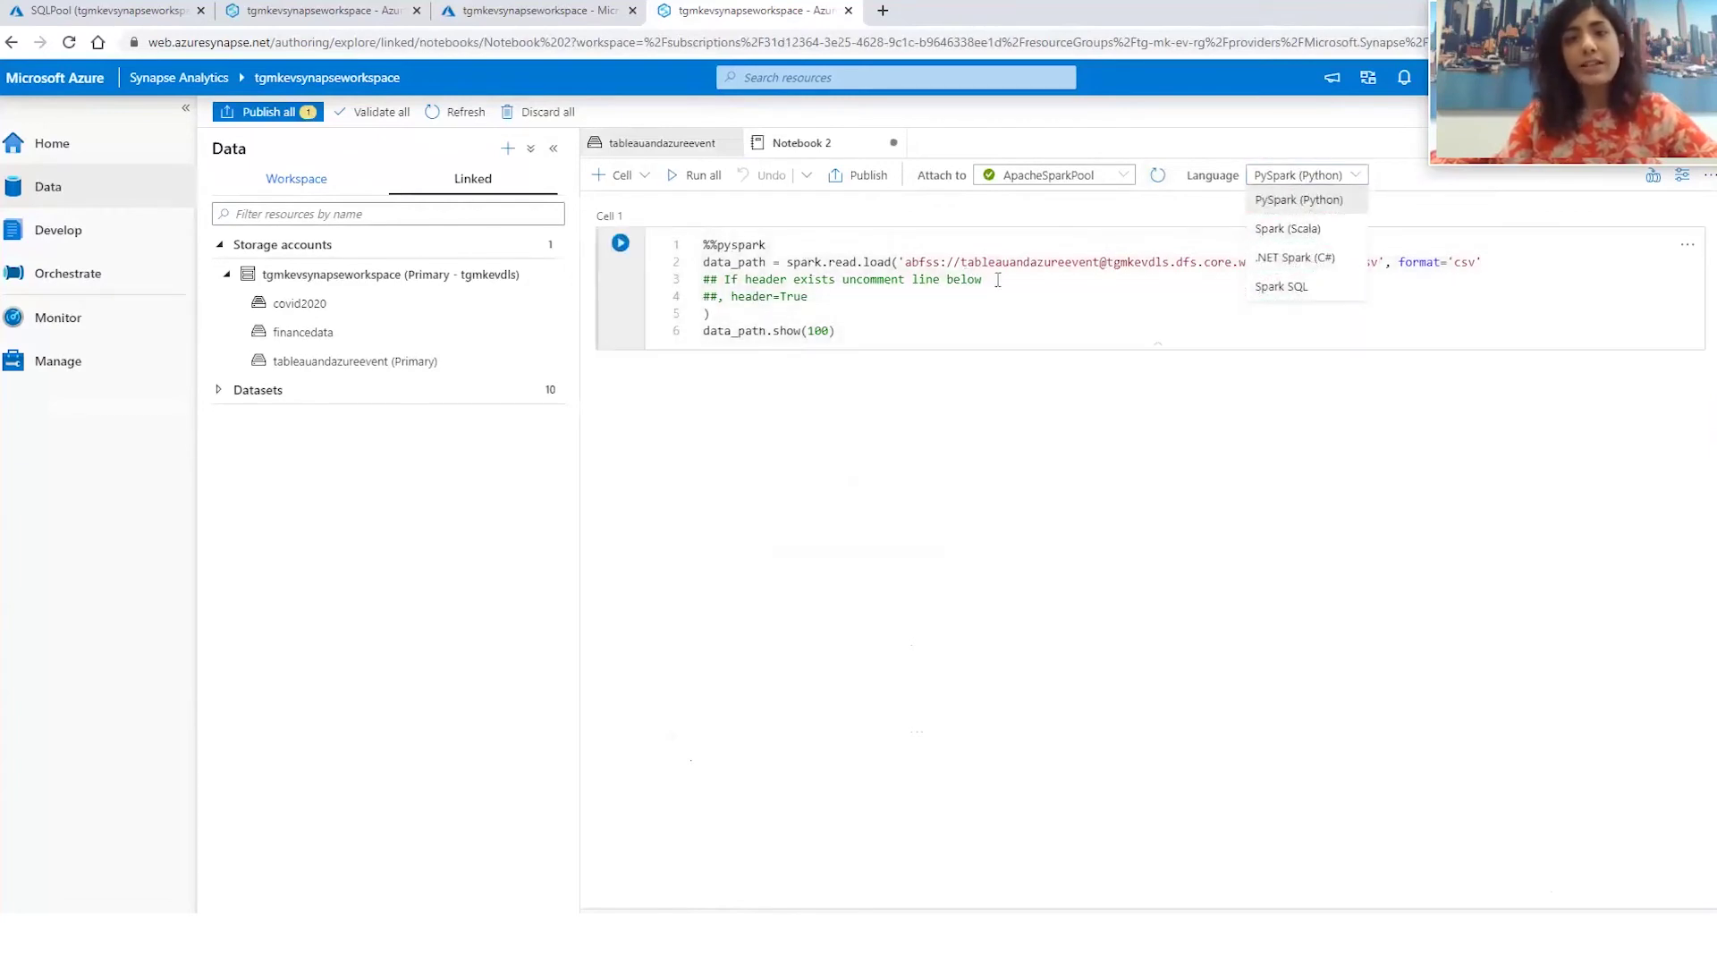
{"action": "left_click", "coordinate": [1013, 320]}
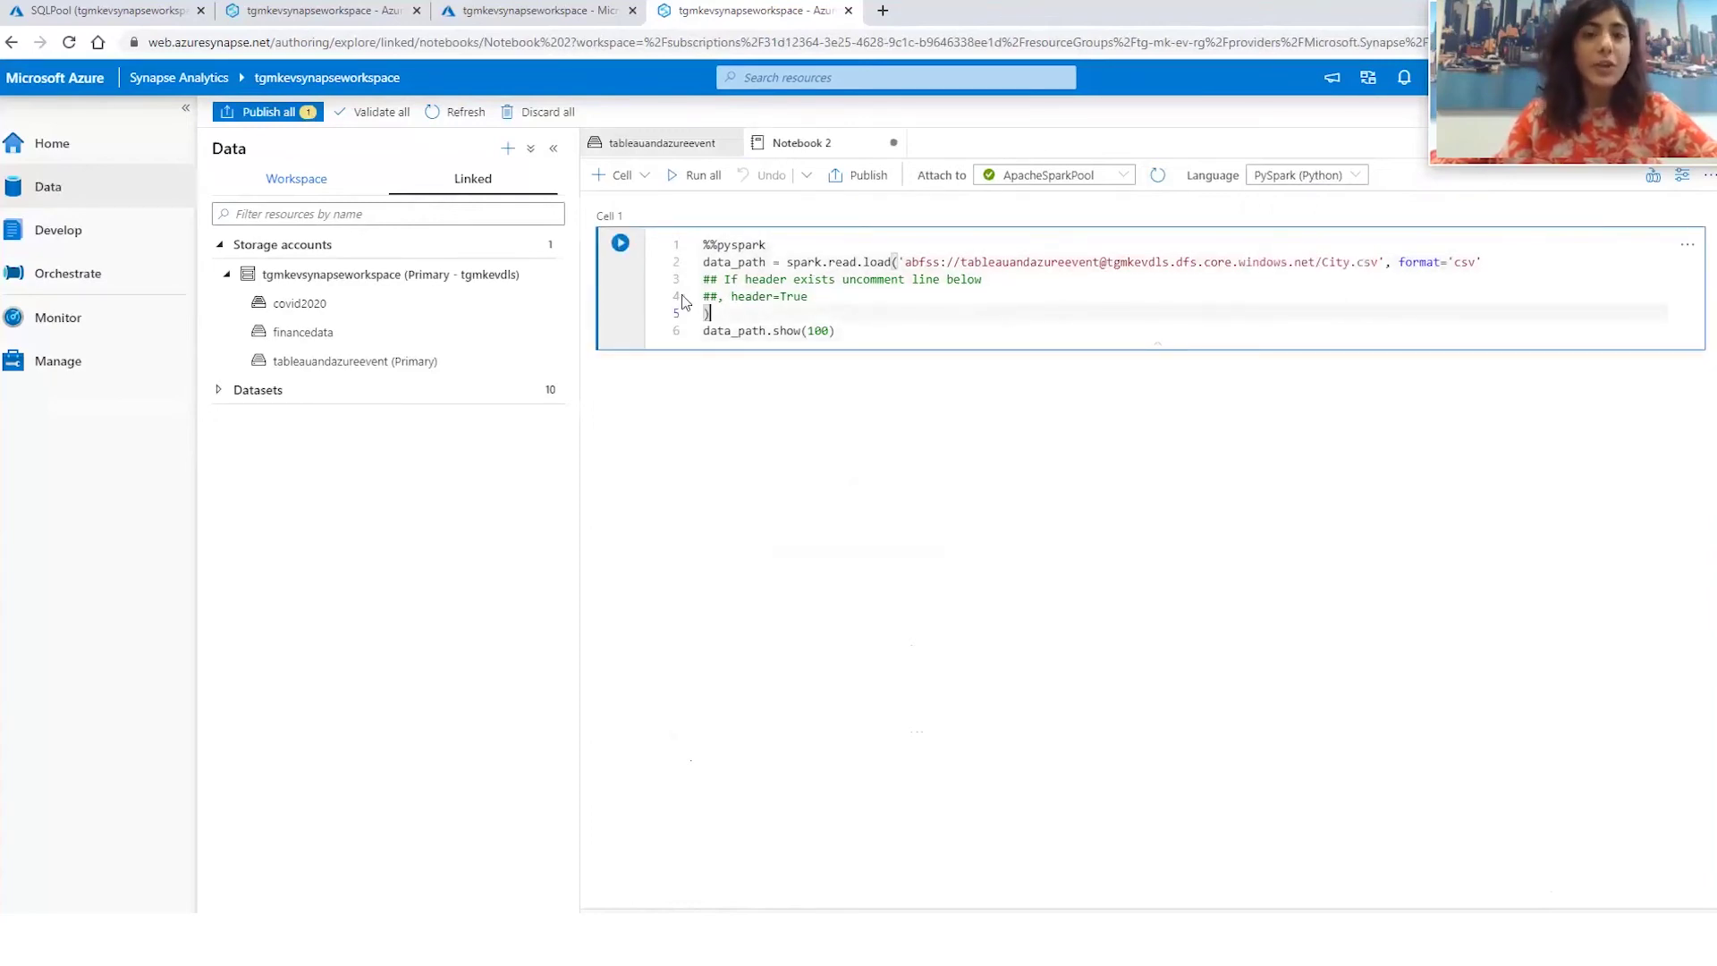
{"action": "left_click", "coordinate": [621, 244]}
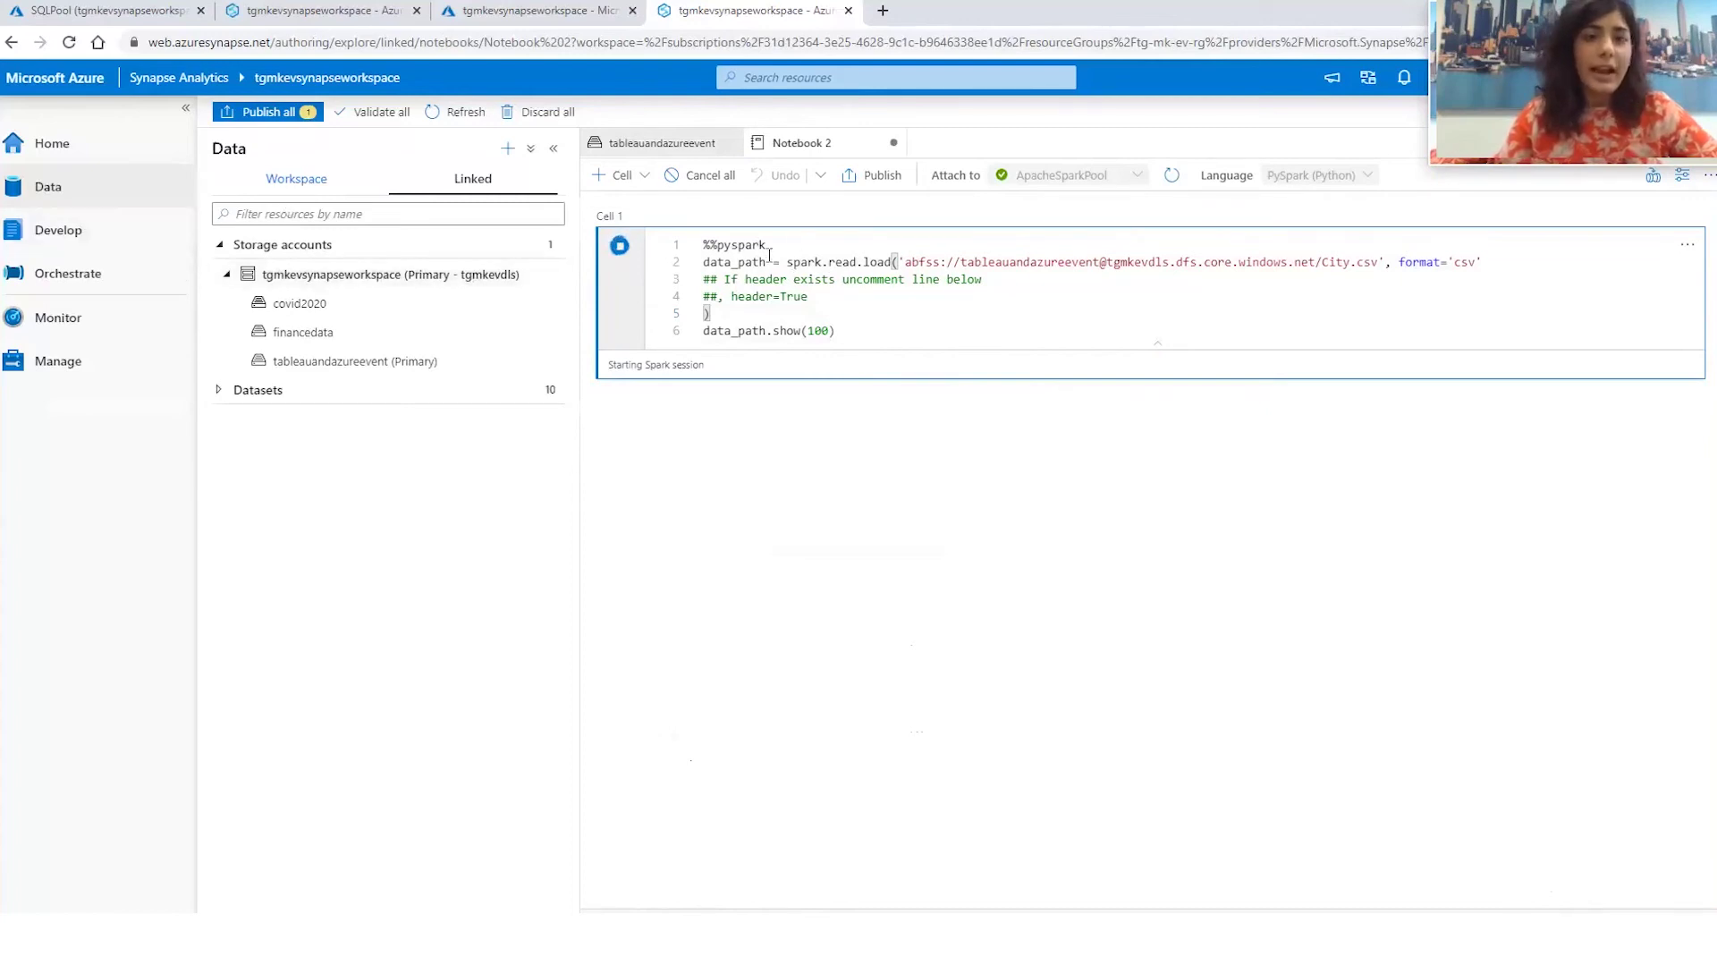
Review SQL script 1 and SQL script 3 in the Develop hub.
{"action": "left_click", "coordinate": [51, 236]}
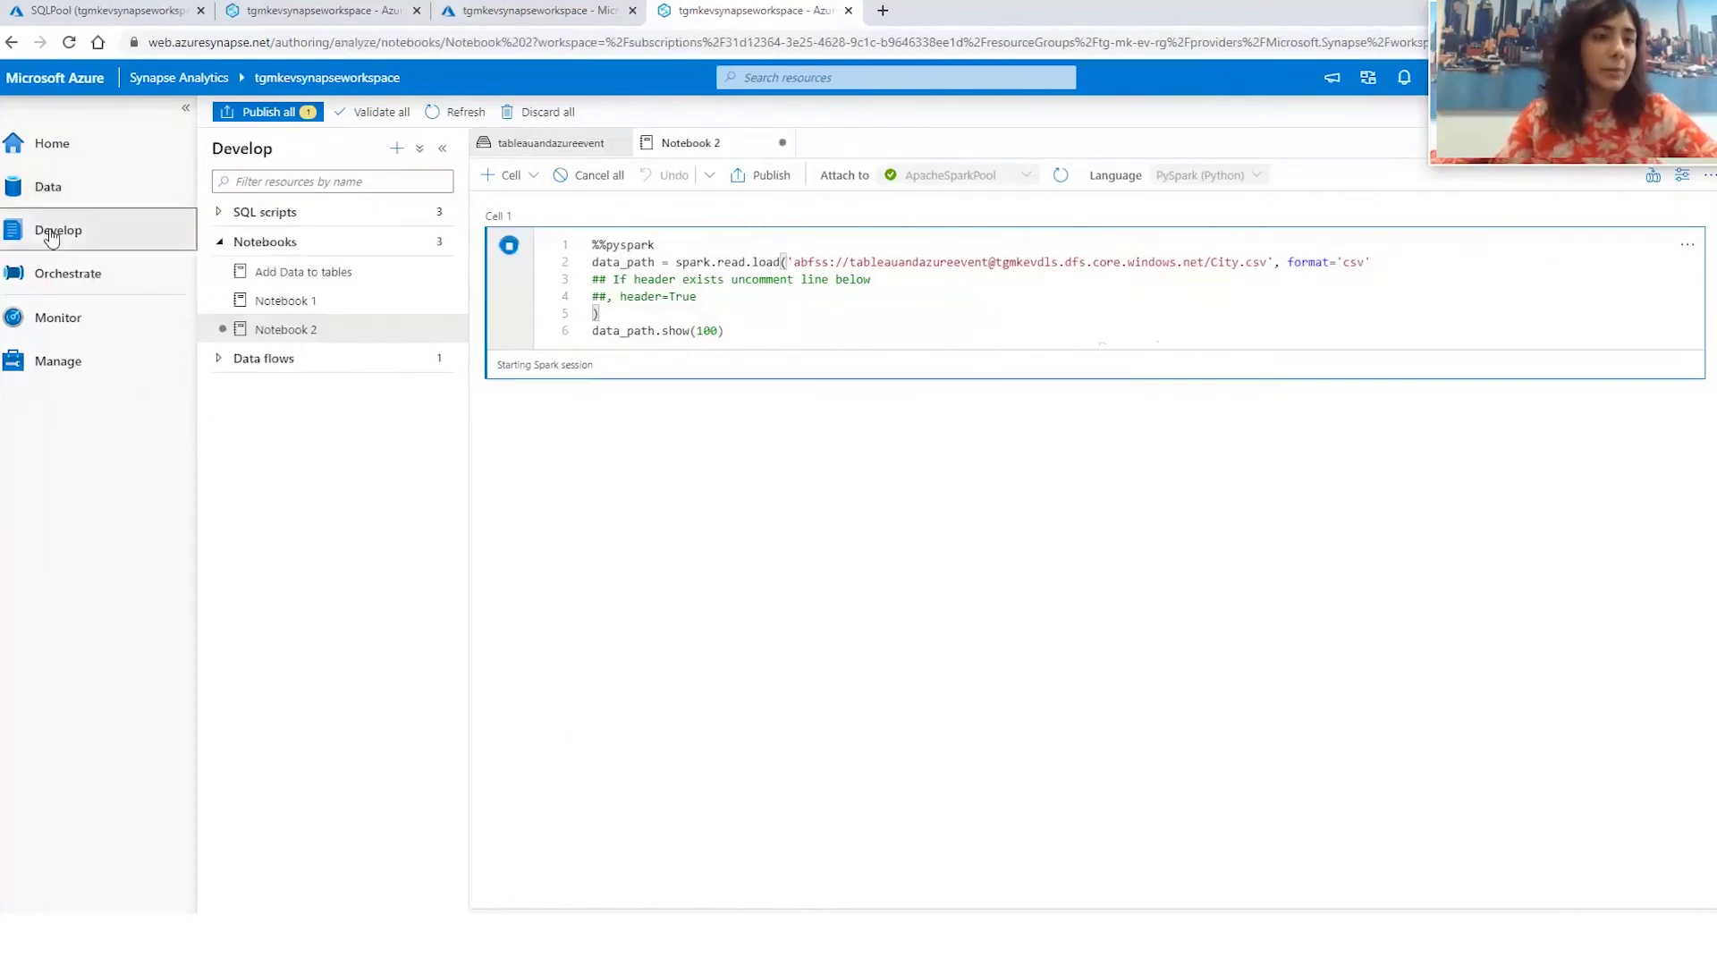
{"action": "left_click", "coordinate": [252, 209]}
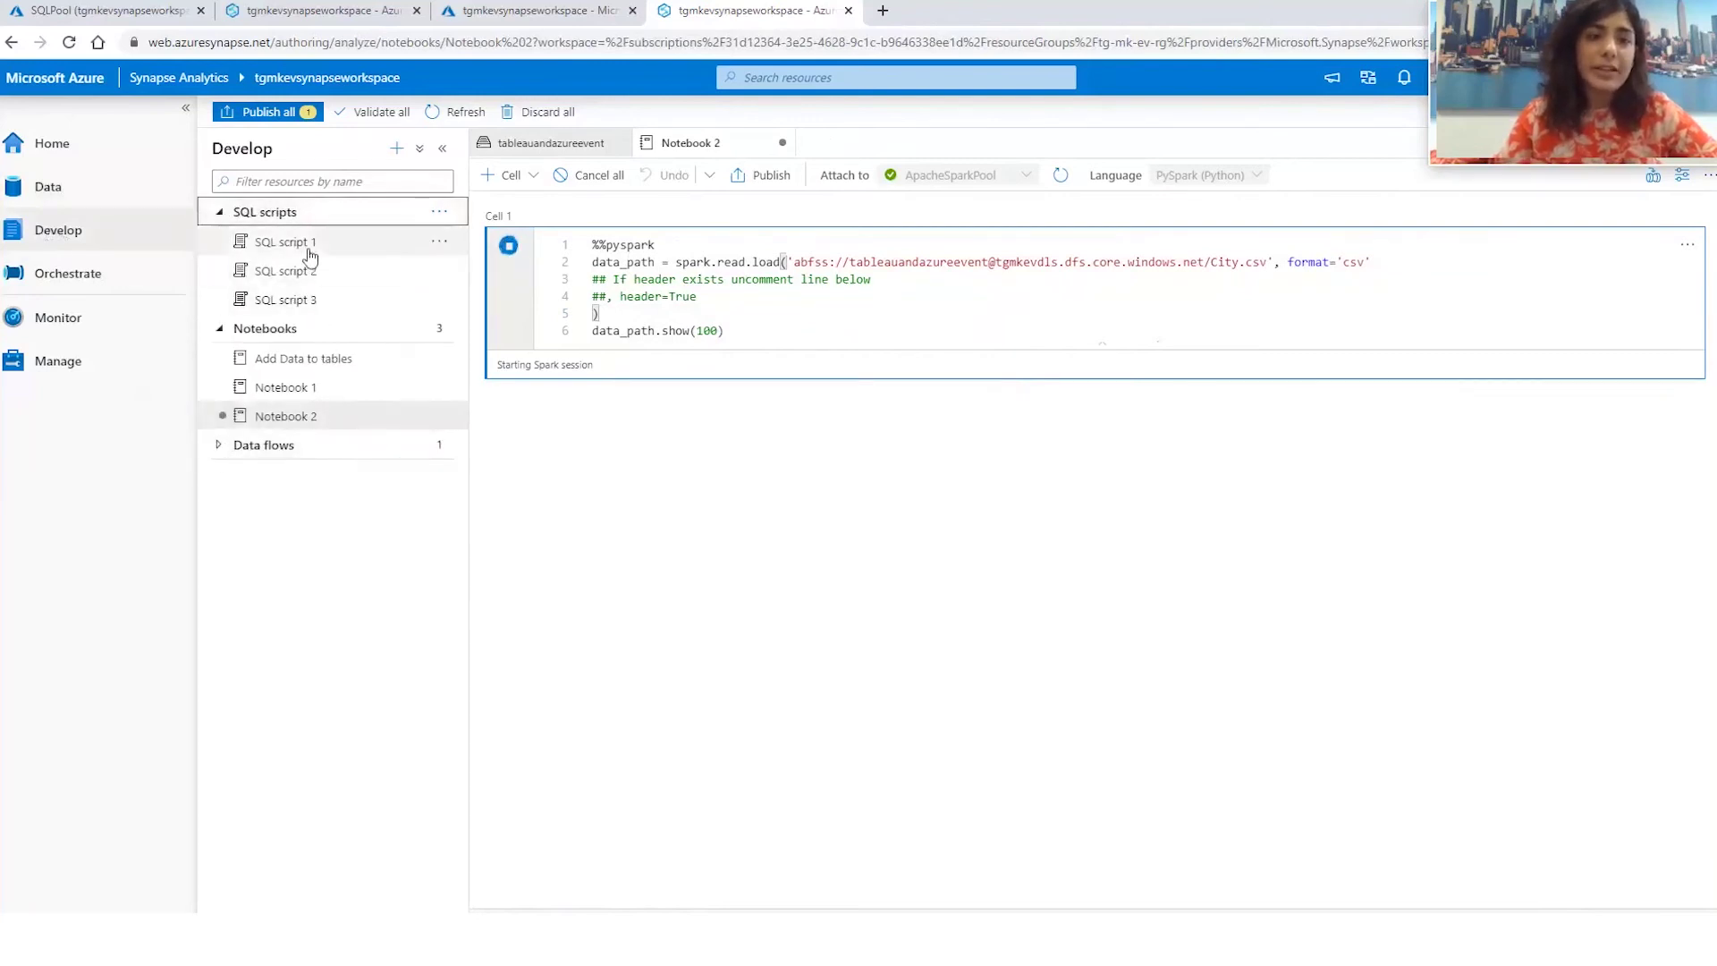
{"action": "left_click", "coordinate": [308, 246]}
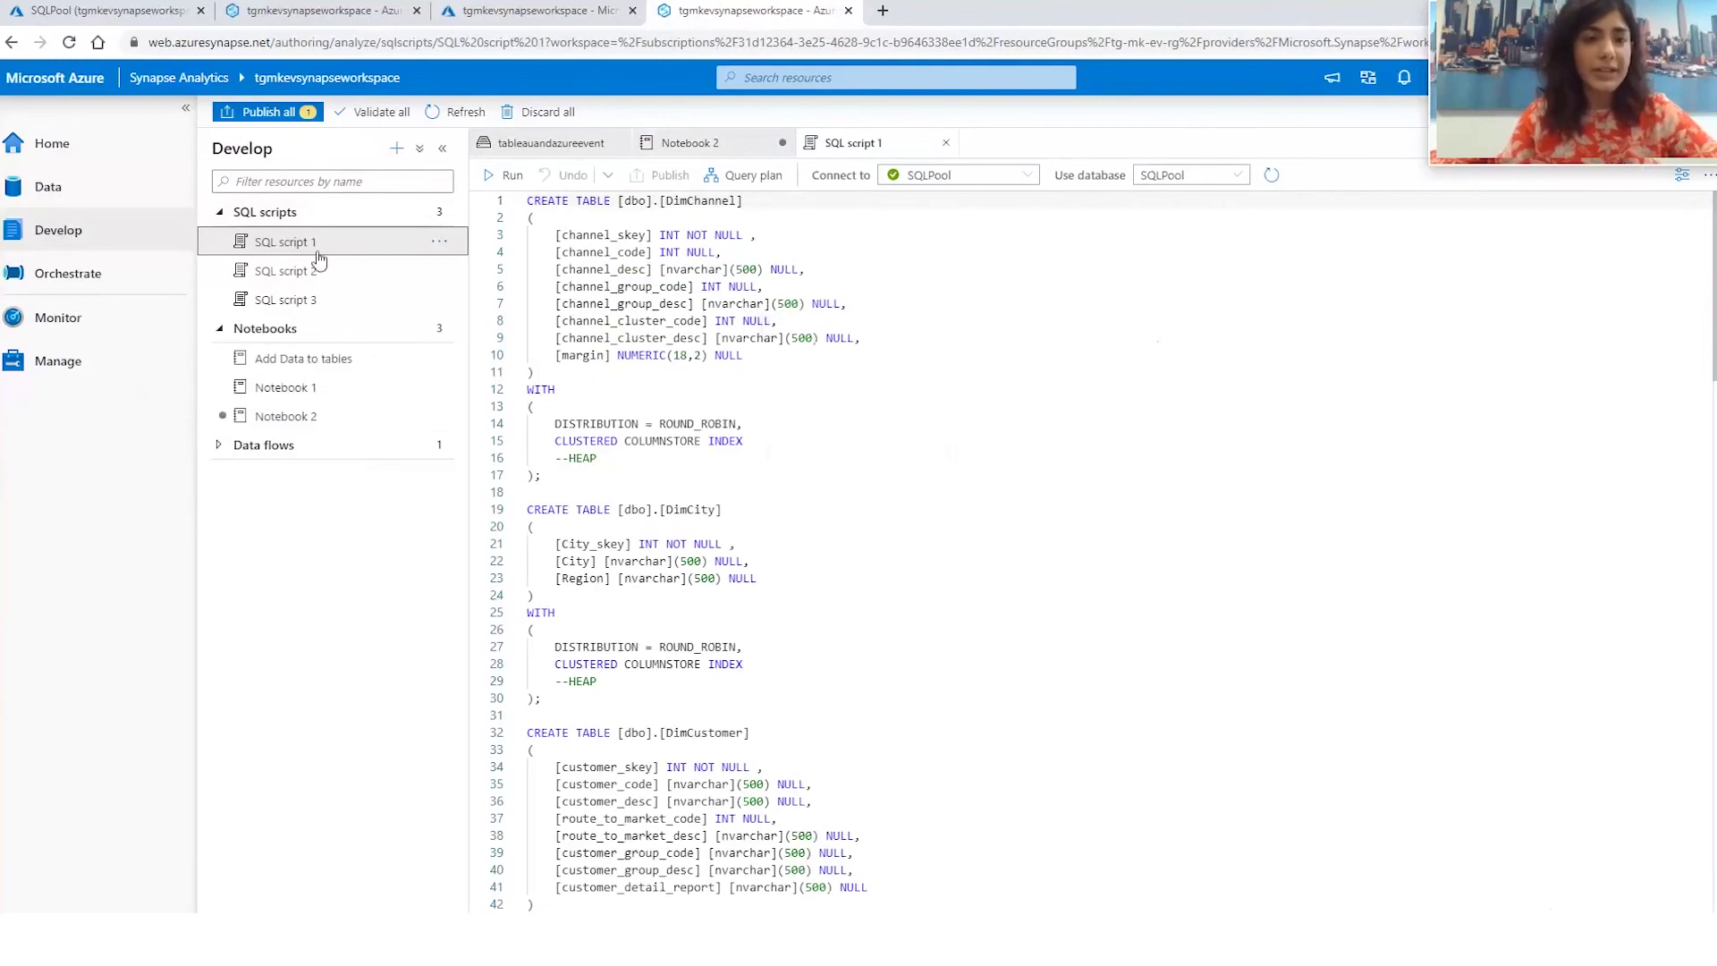
{"action": "left_click", "coordinate": [304, 298]}
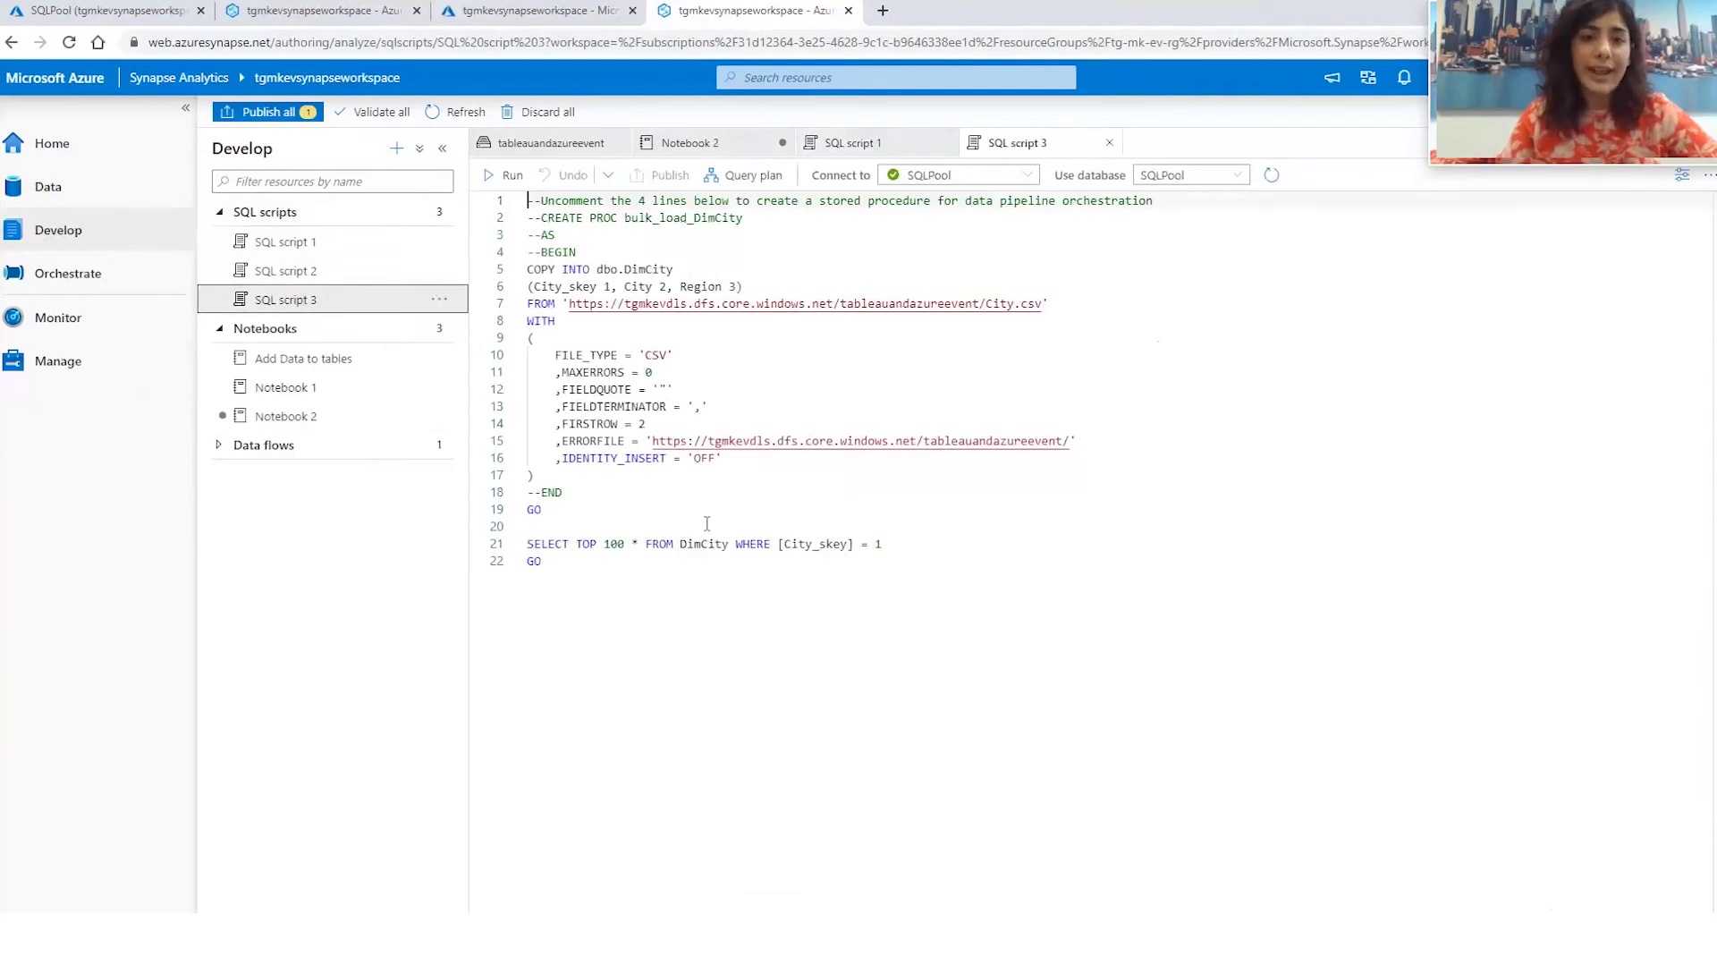
{"action": "left_click", "coordinate": [306, 419]}
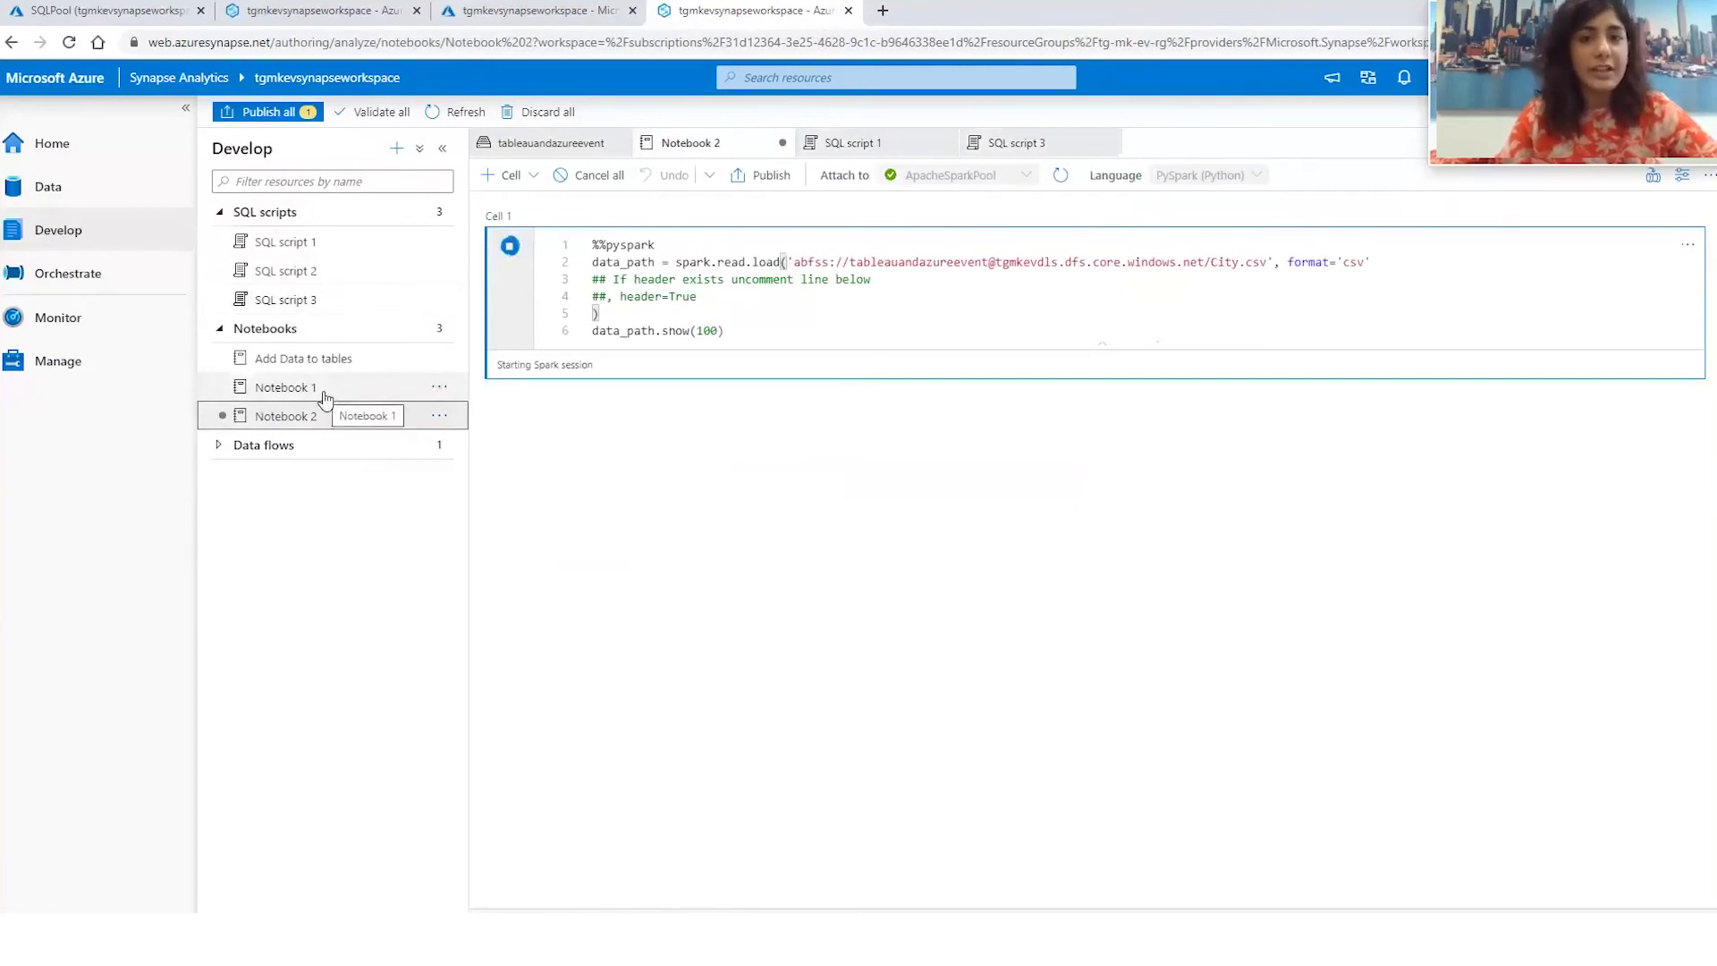
{"action": "left_click", "coordinate": [782, 143]}
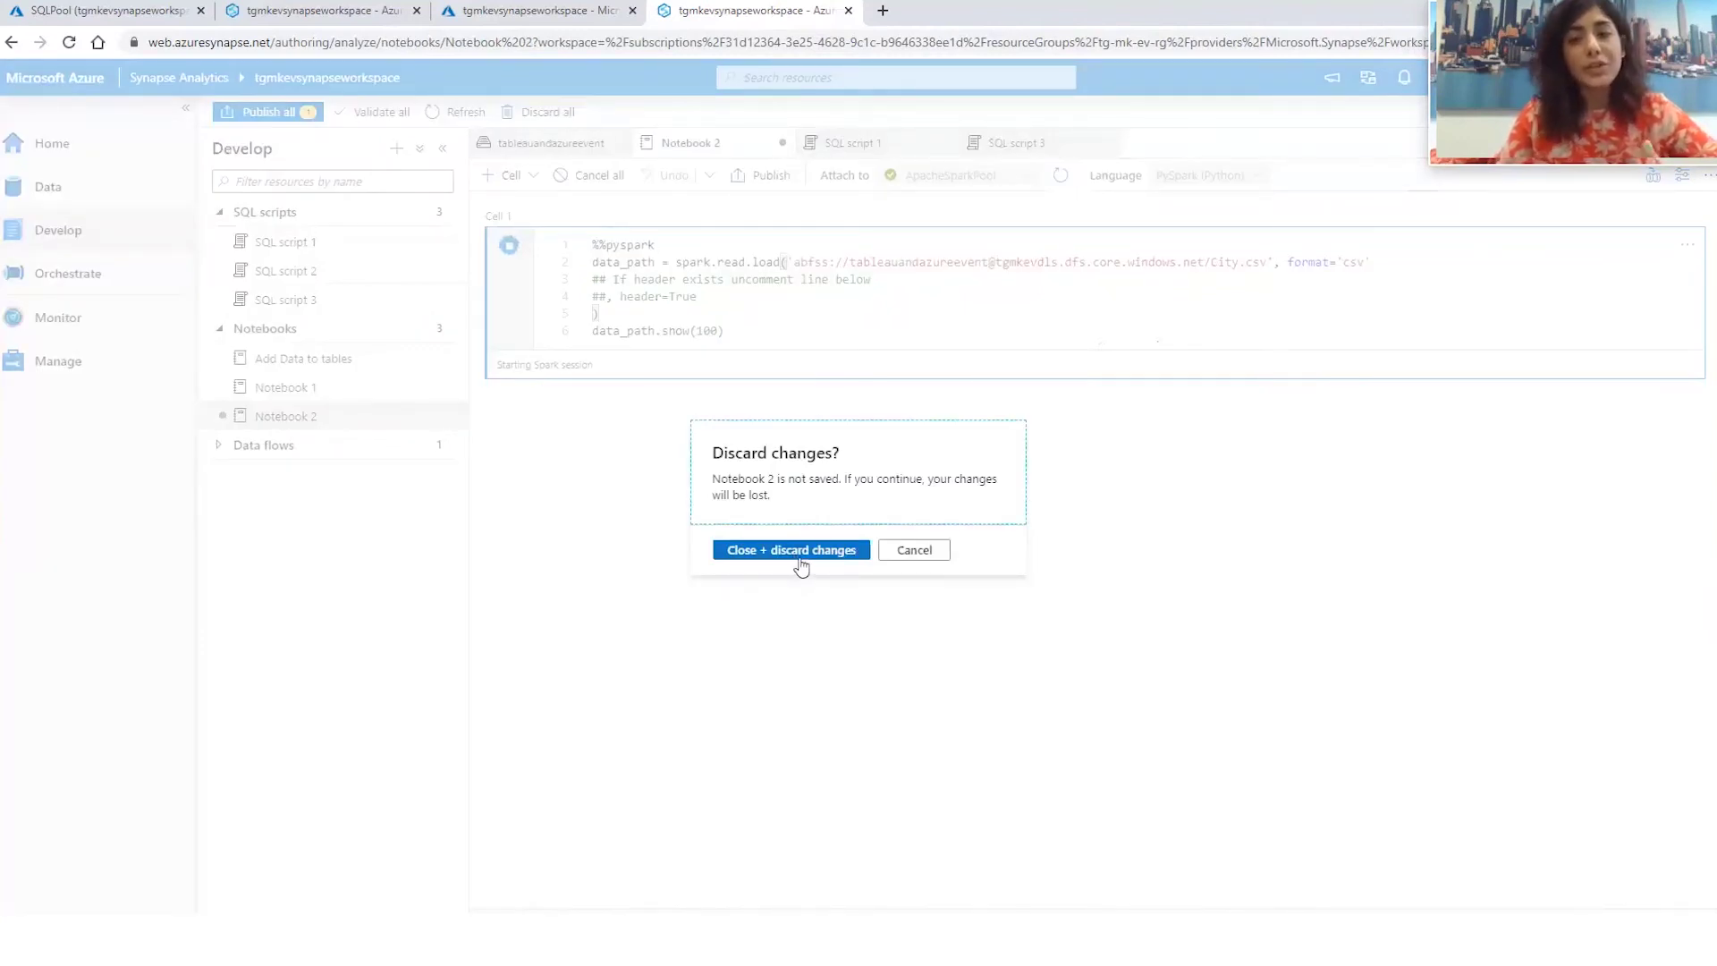
{"action": "left_click", "coordinate": [908, 559]}
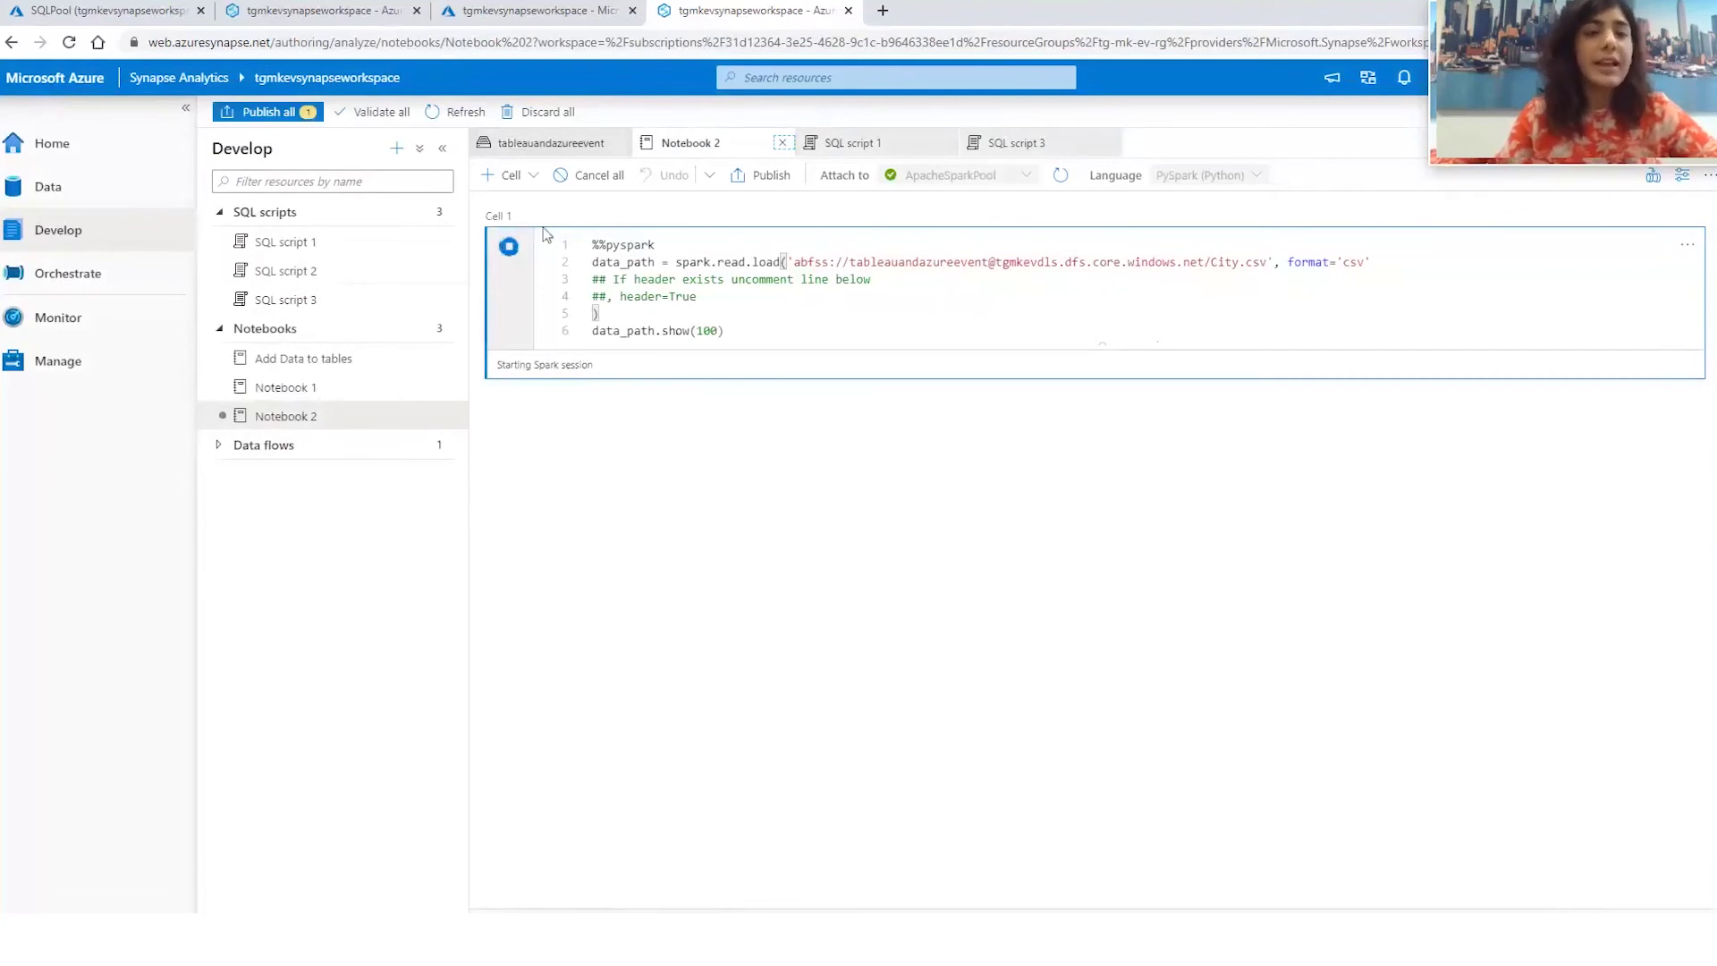
View the Copy Data from ADLS to SQLPool pipeline in the Orchestrate hub and list SQLPool's tables in the Data hub.
{"action": "left_click", "coordinate": [61, 283]}
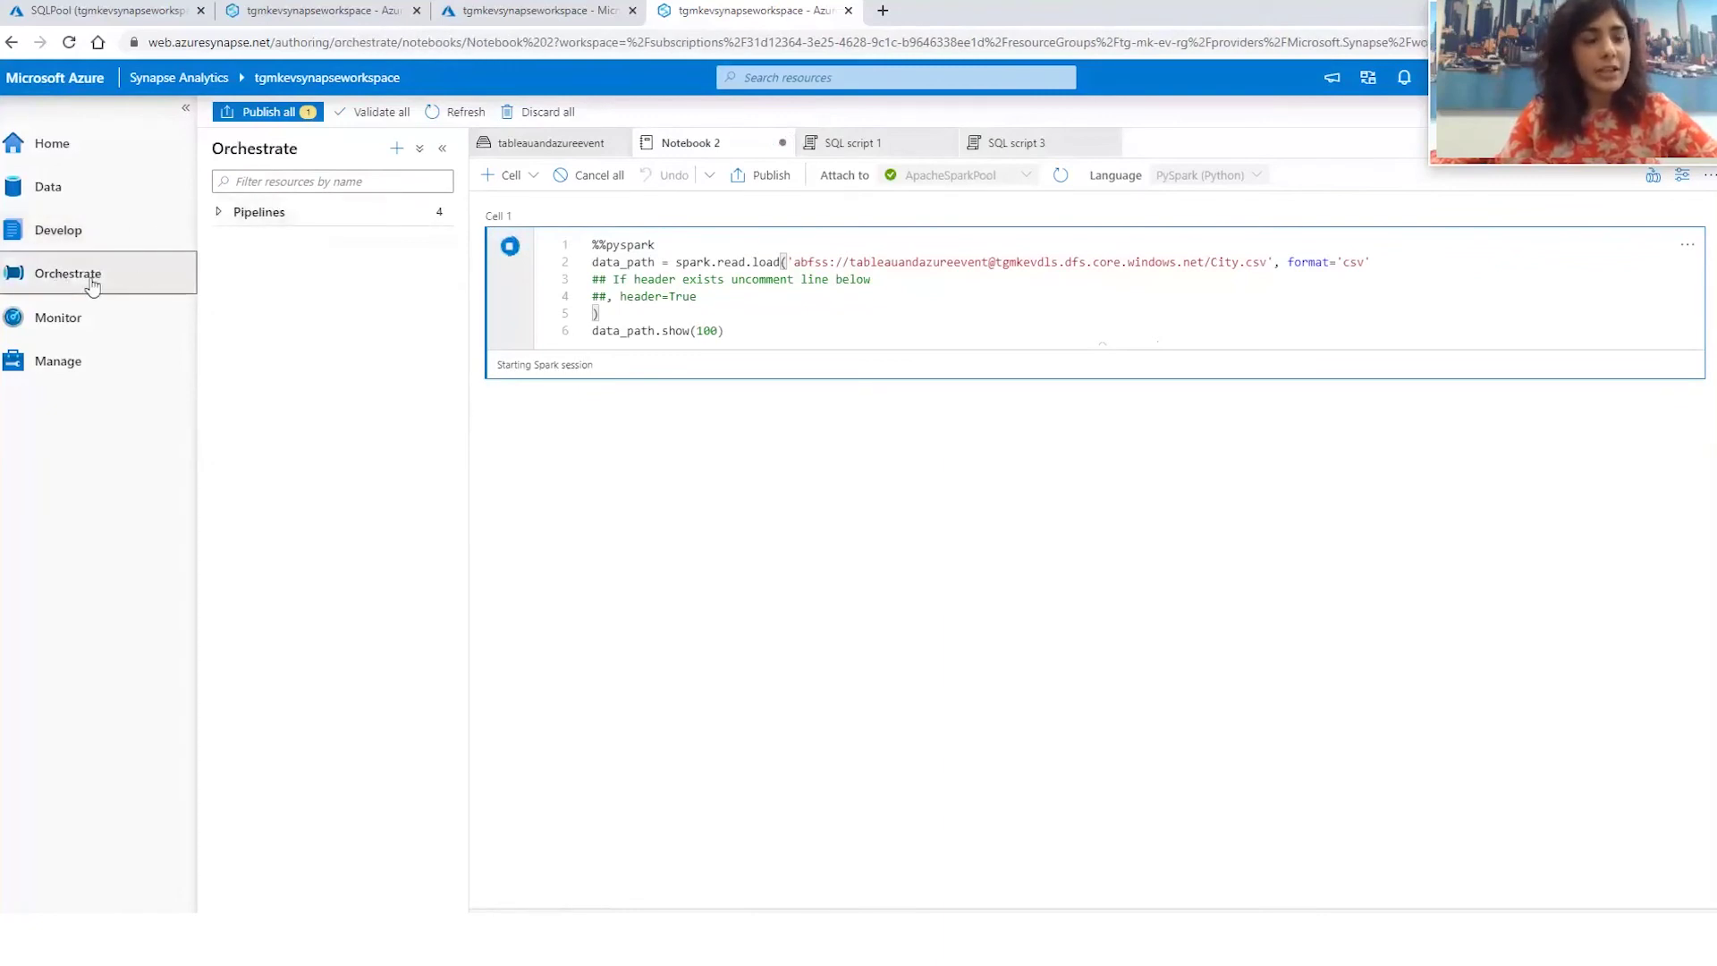
{"action": "left_click", "coordinate": [219, 214]}
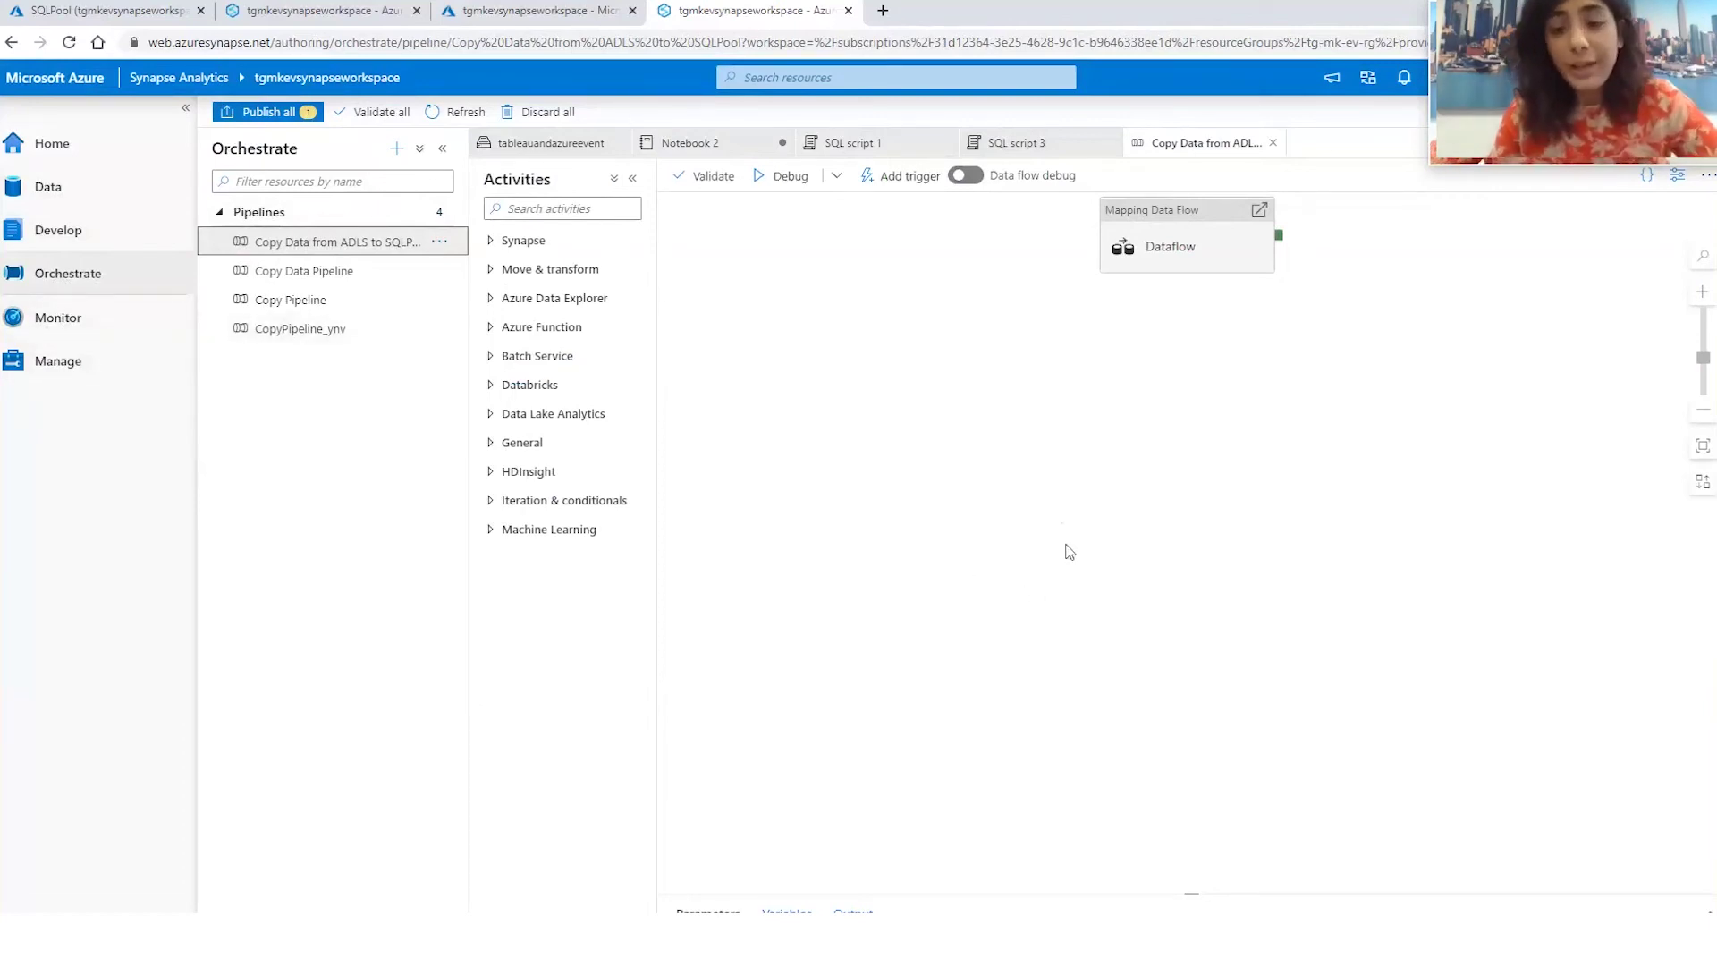
{"action": "left_click", "coordinate": [98, 189]}
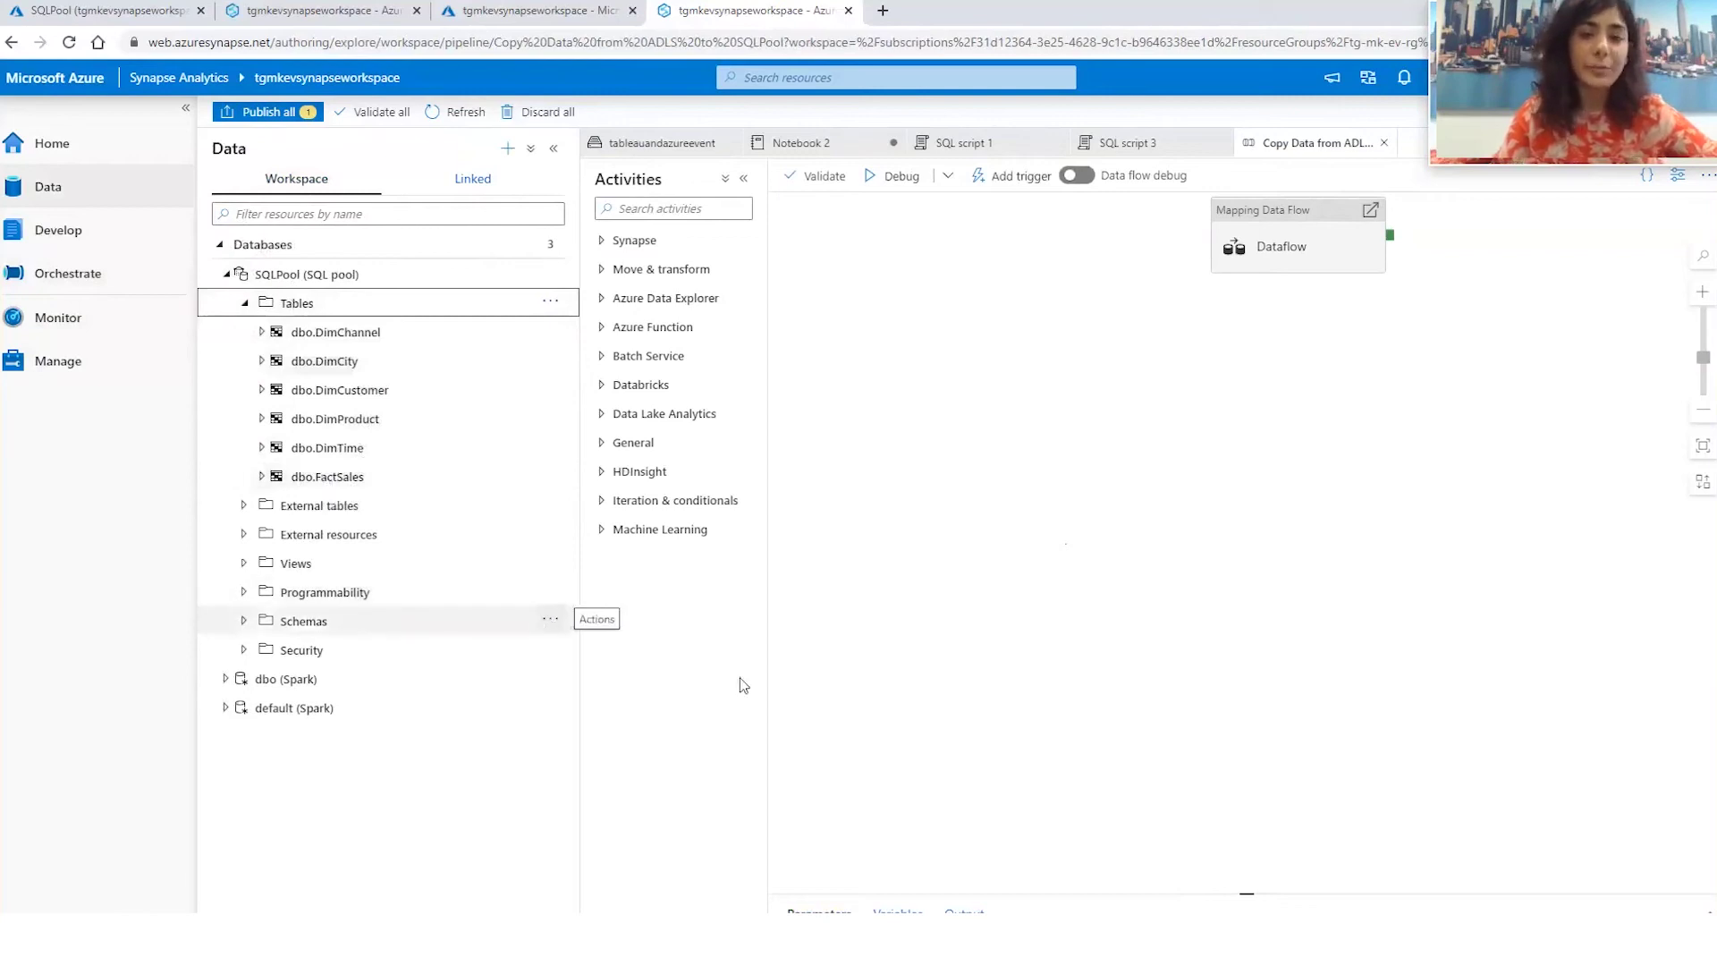
Switch to Tableau and connect to the Azure Synapse Analytics database SQLPool, entering the account password to sign in.
{"action": "key", "text": "alt+Tab"}
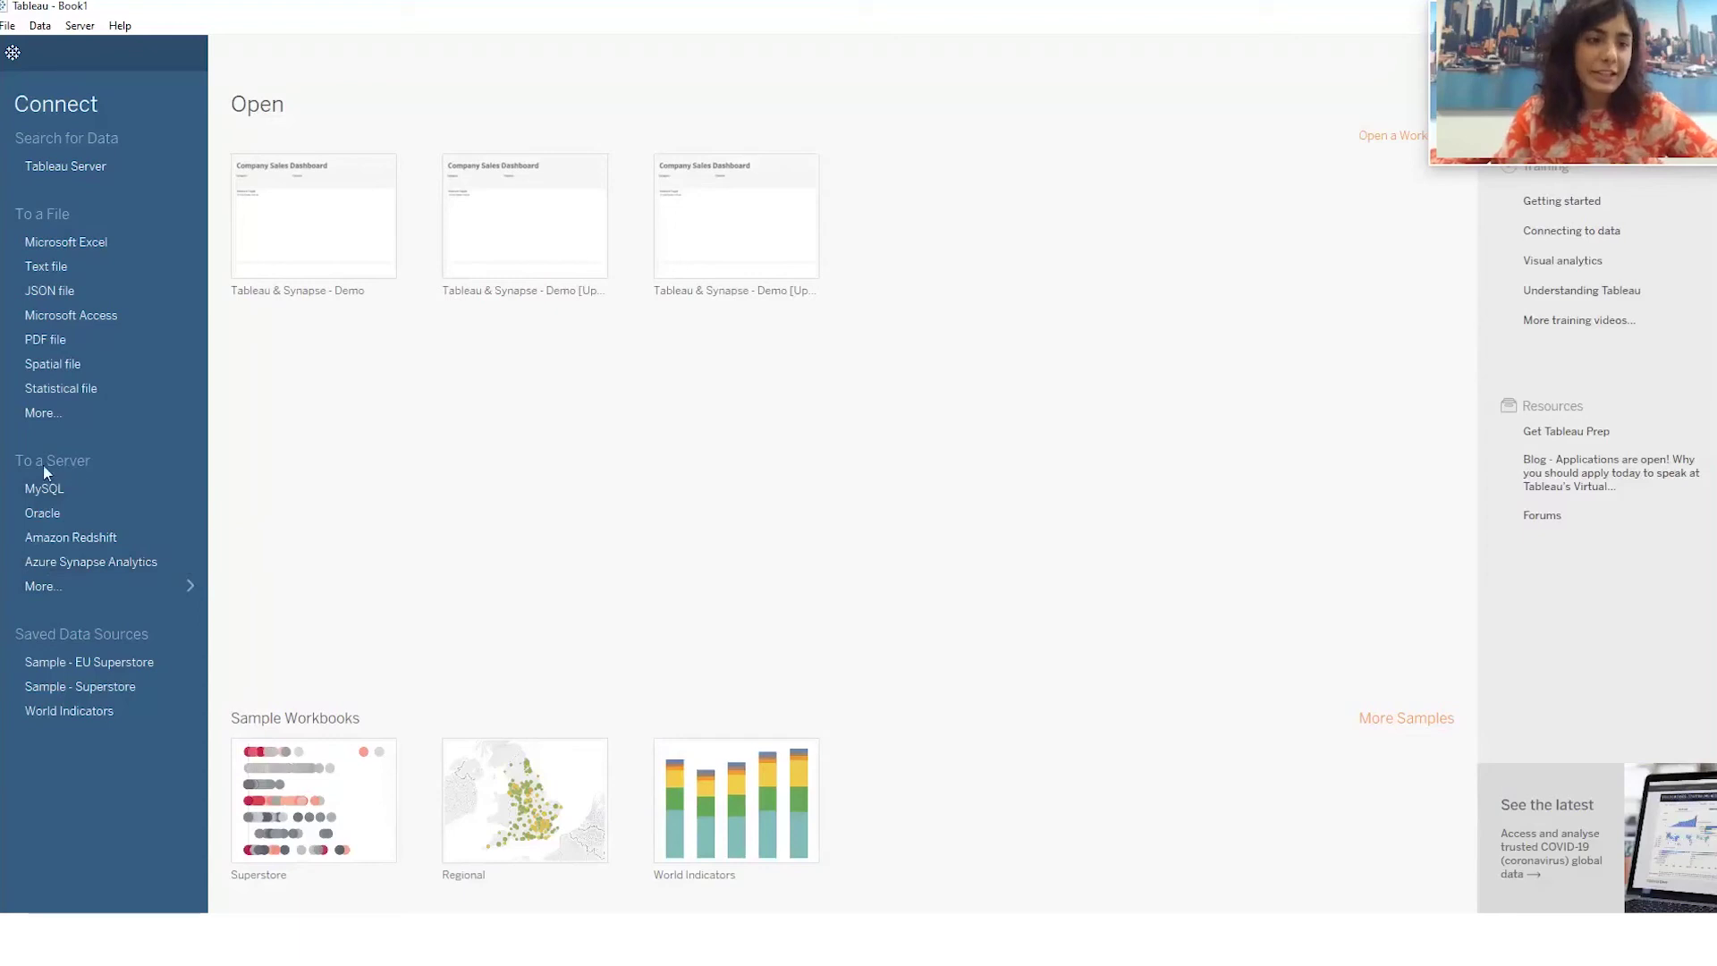
{"action": "left_click", "coordinate": [179, 586]}
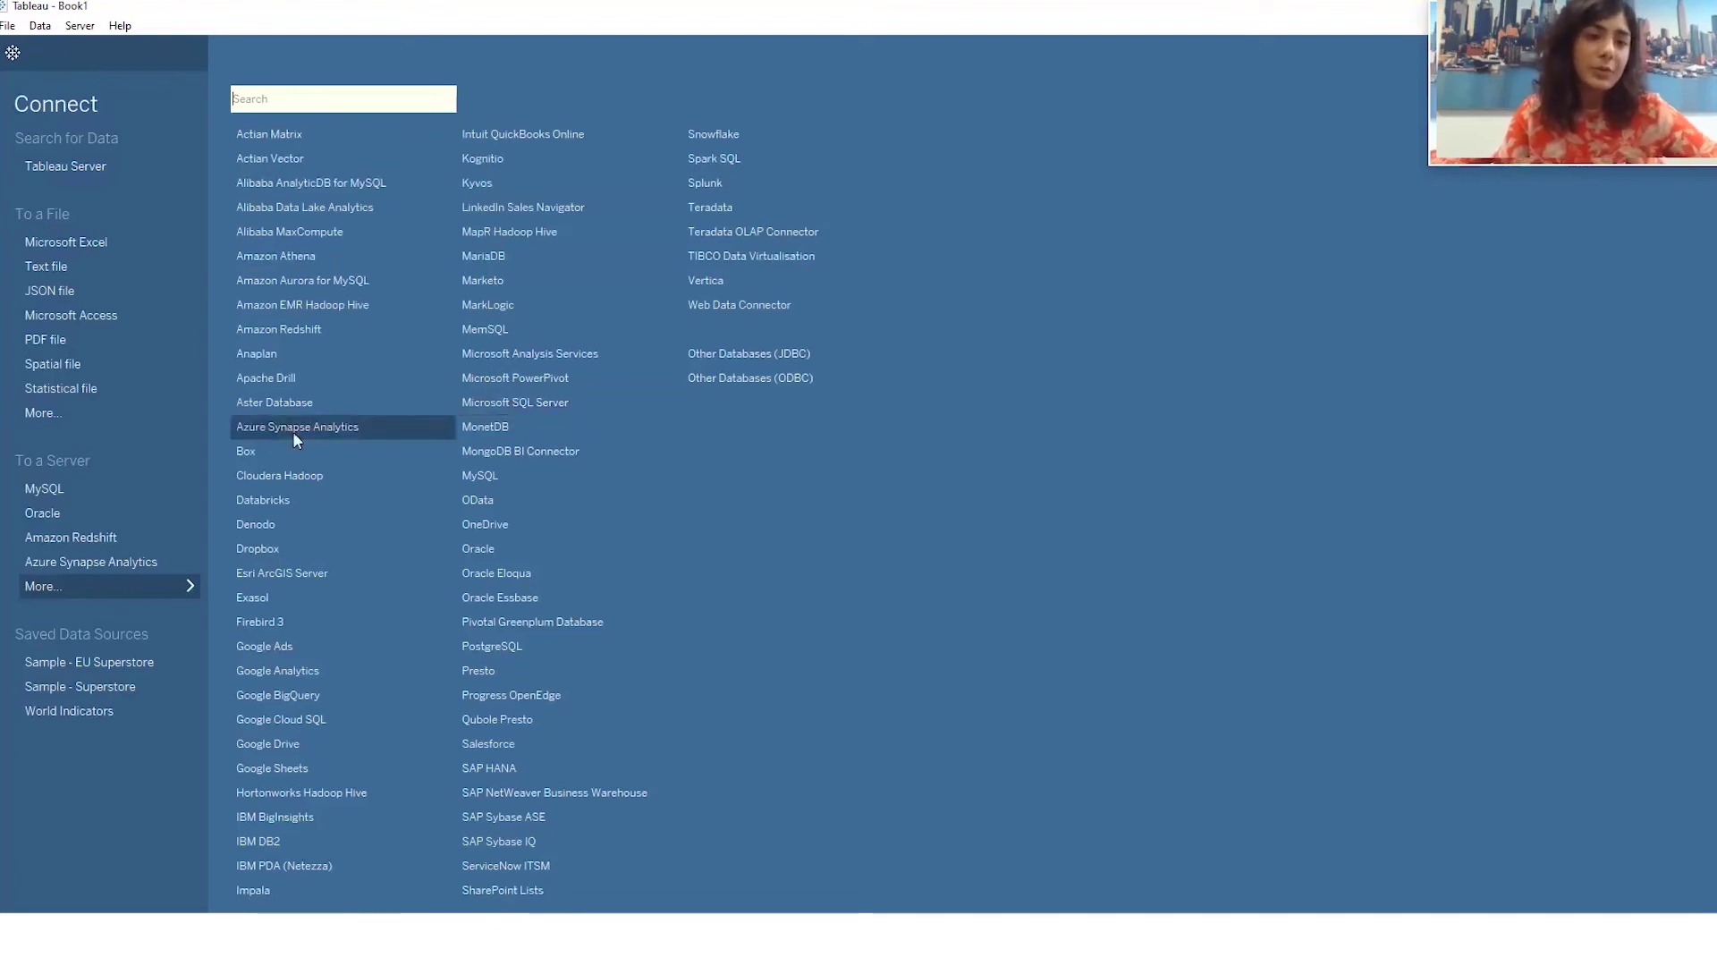
{"action": "left_click", "coordinate": [315, 439]}
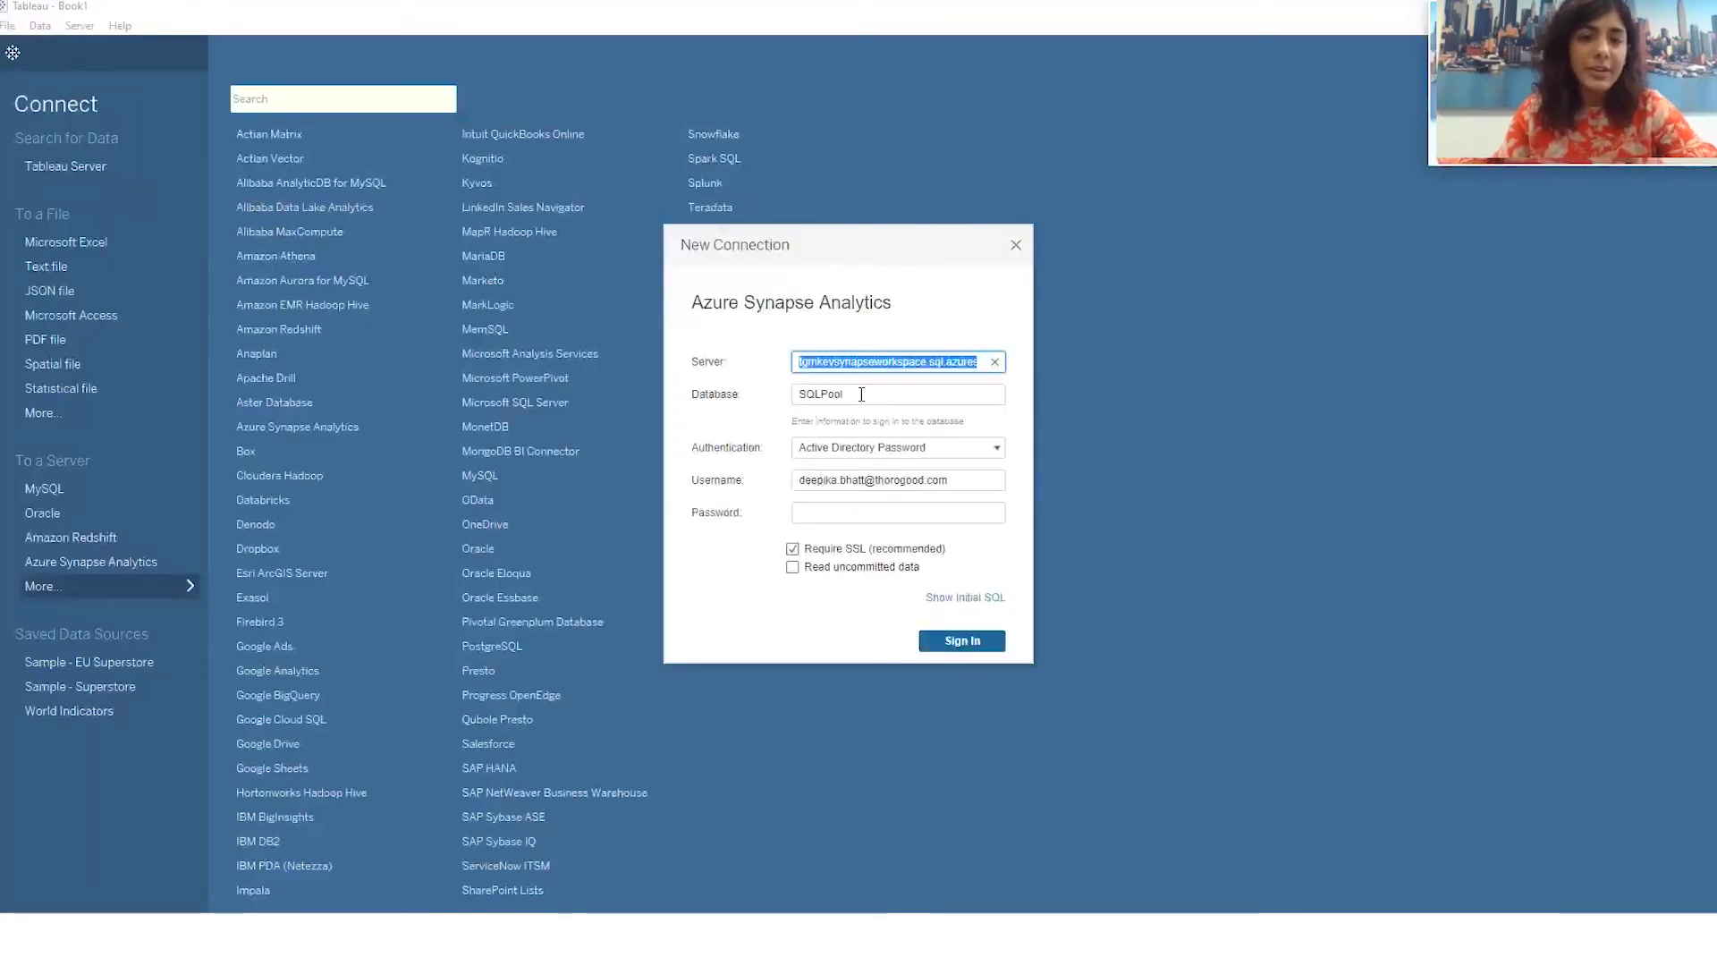
{"action": "left_click", "coordinate": [899, 512]}
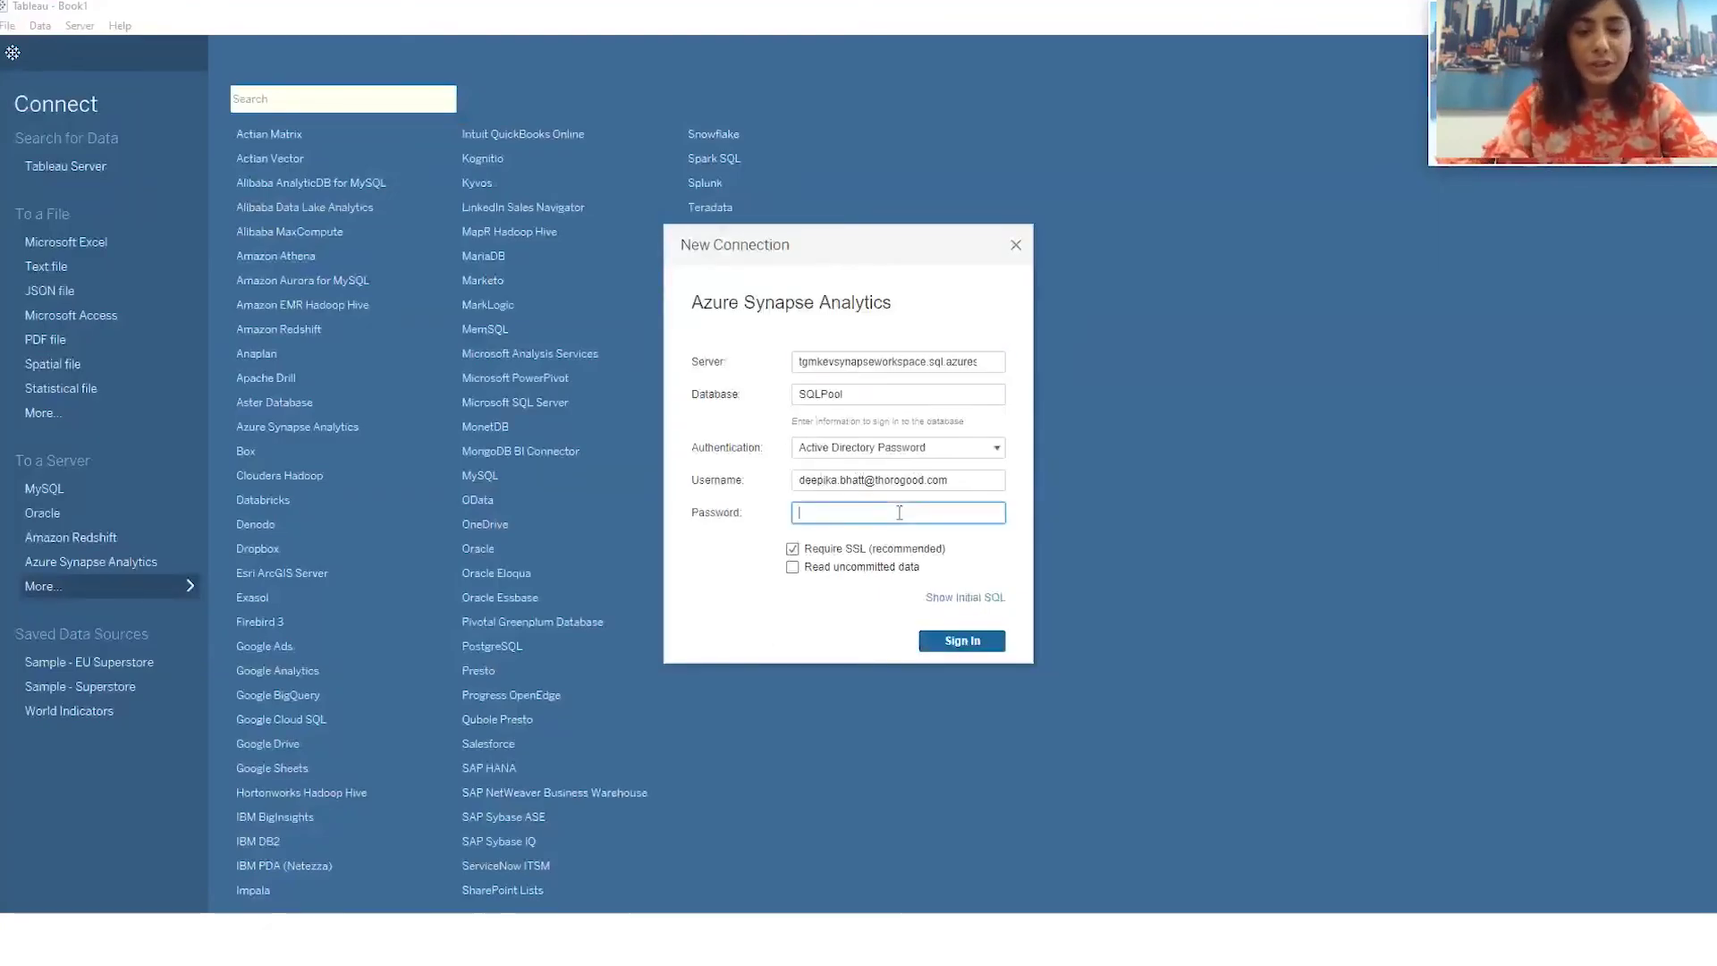
{"action": "type", "text": "*"}
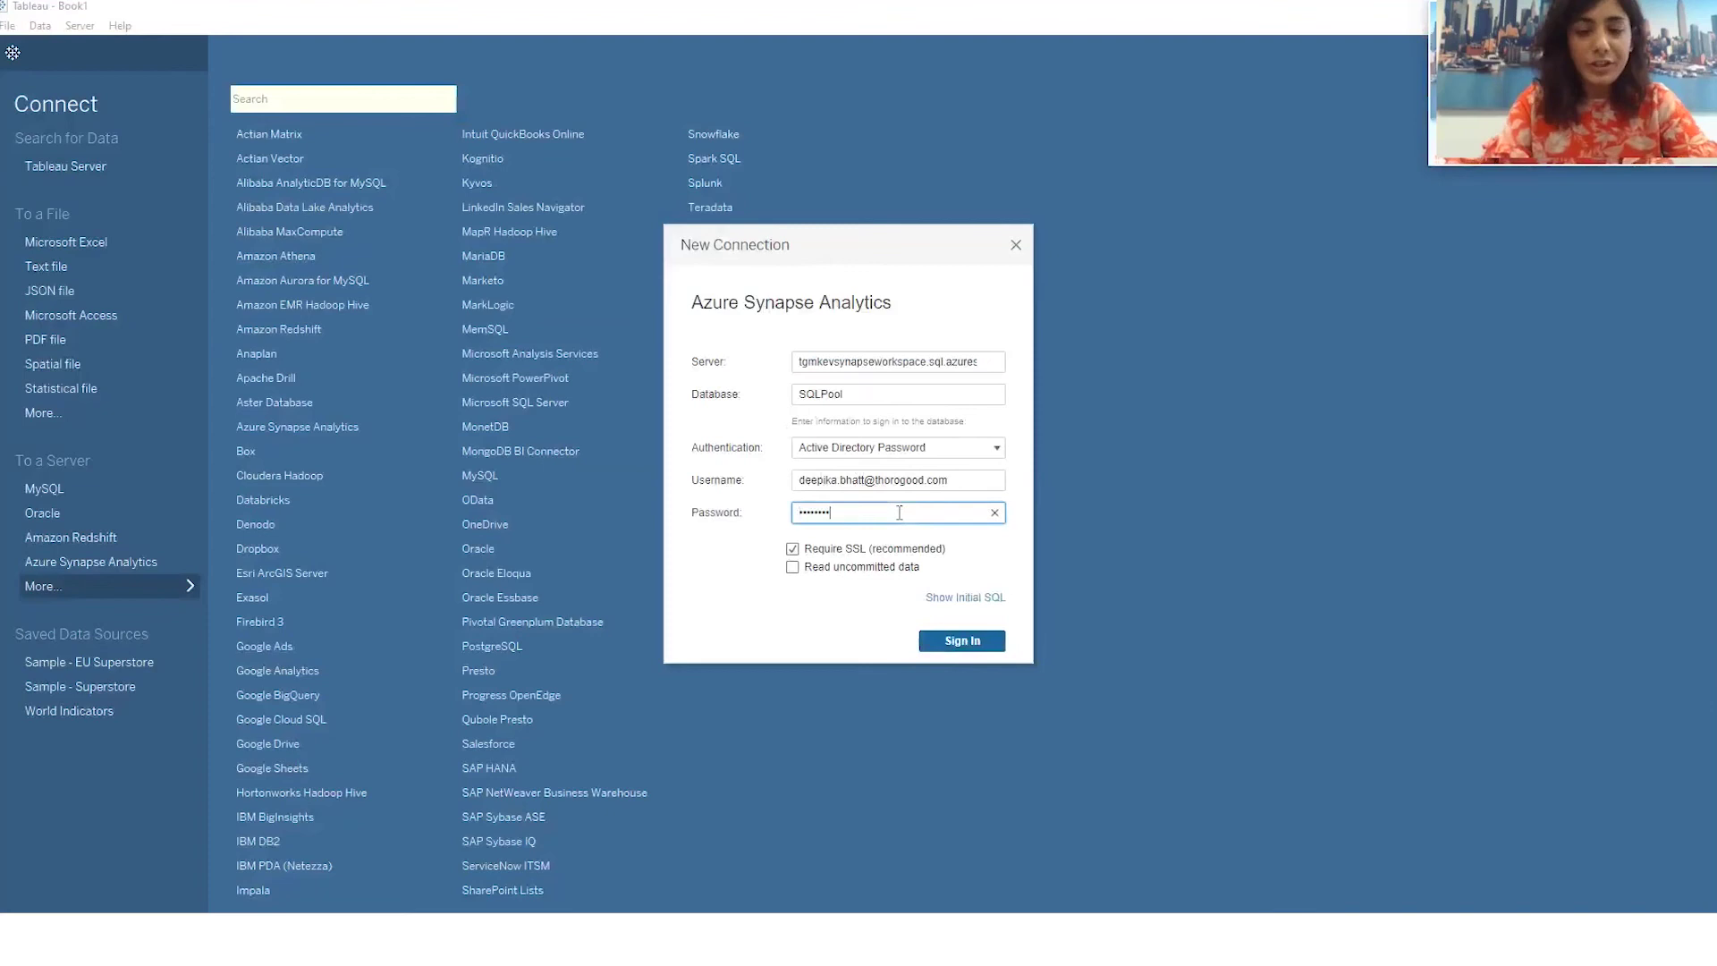
{"action": "type", "text": "****"}
{"action": "key", "text": "Return"}
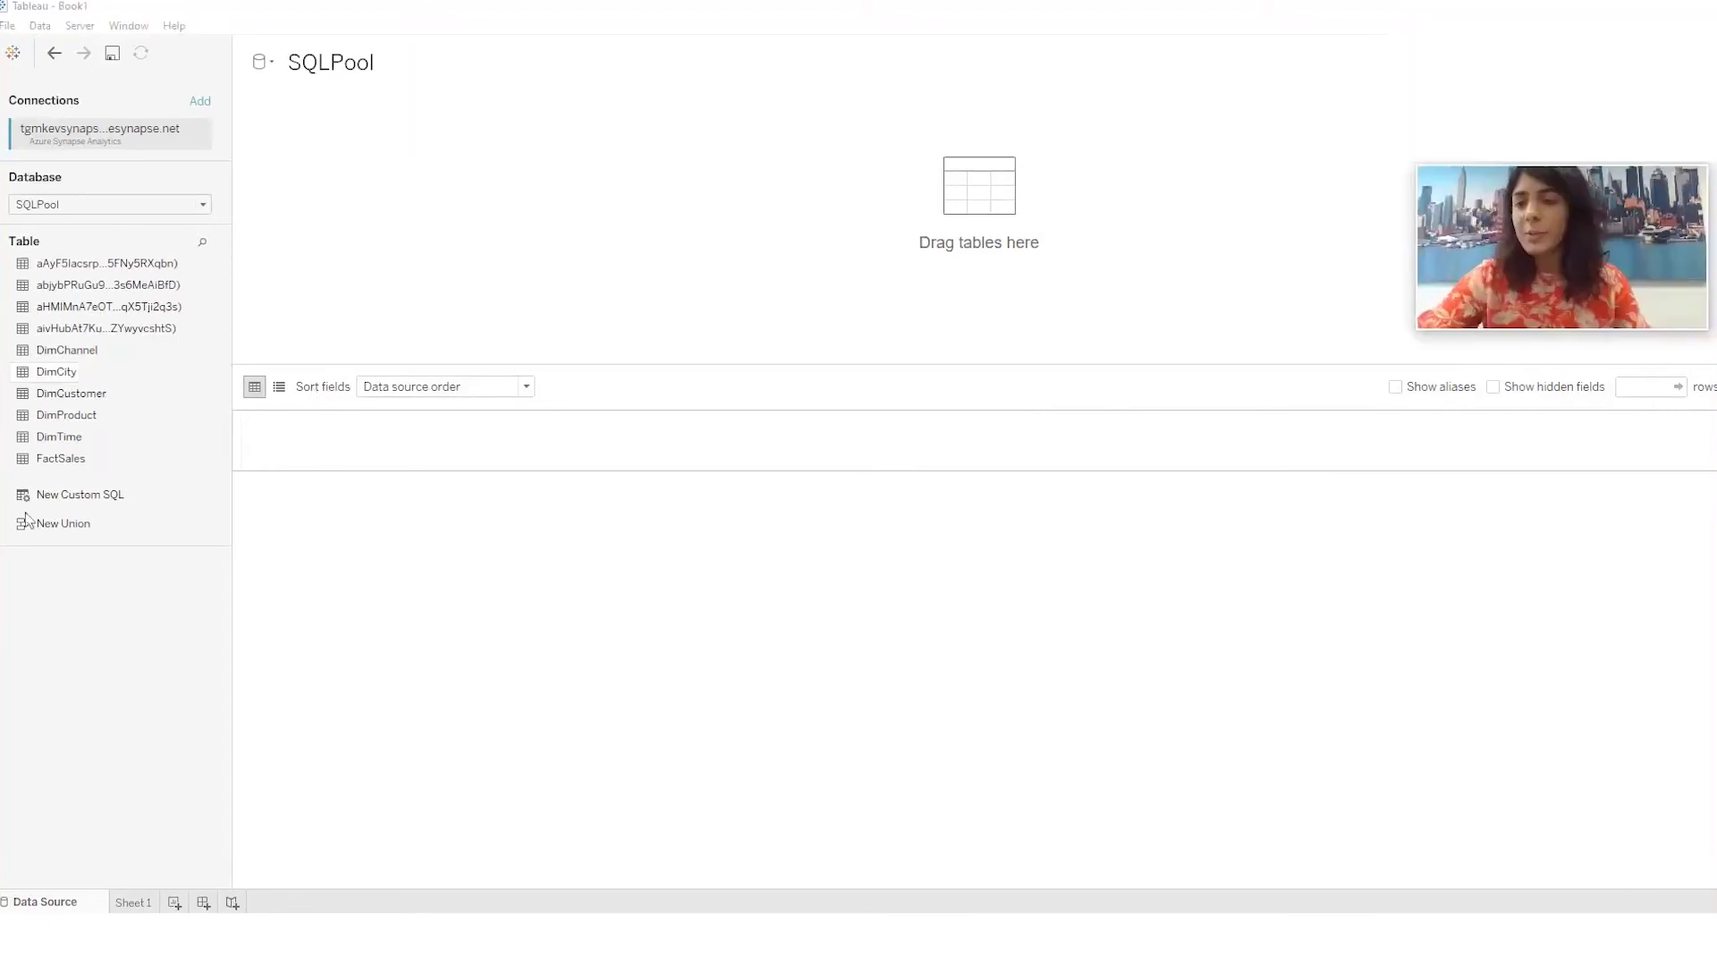
Add the FactSales table to the SQLPool data source and load its data preview.
{"action": "left_click", "coordinate": [75, 464]}
{"action": "left_click_drag", "start_coordinate": [90, 461], "coordinate": [372, 211]}
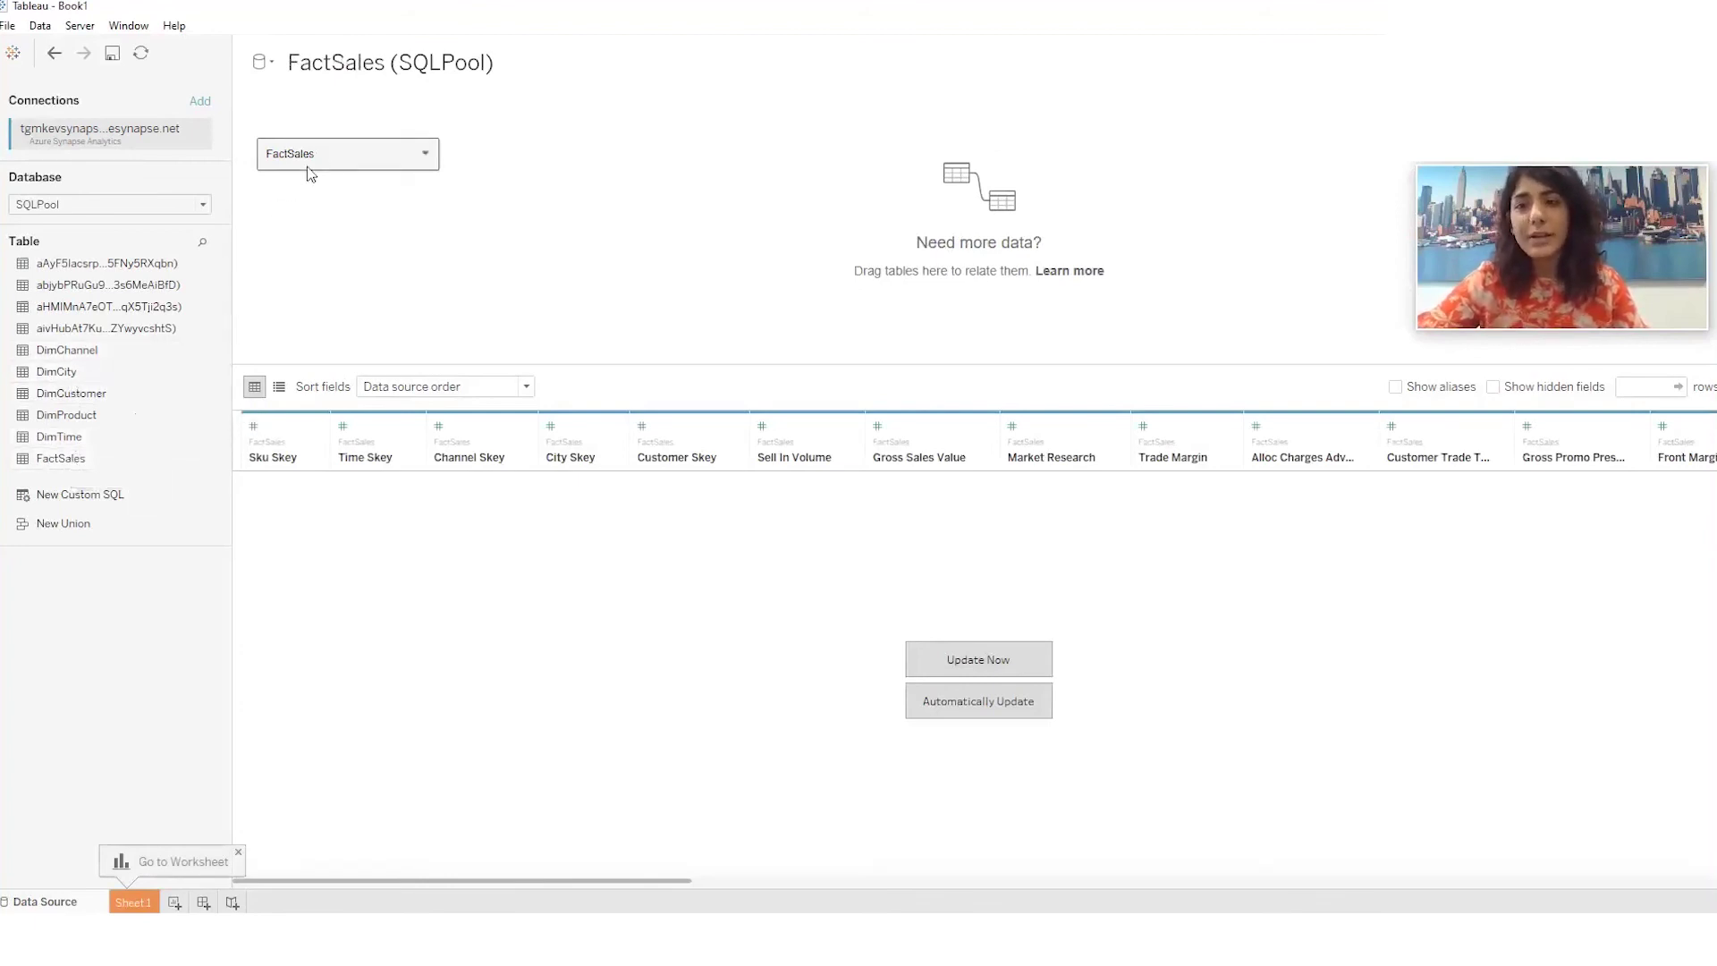
{"action": "left_click", "coordinate": [949, 662]}
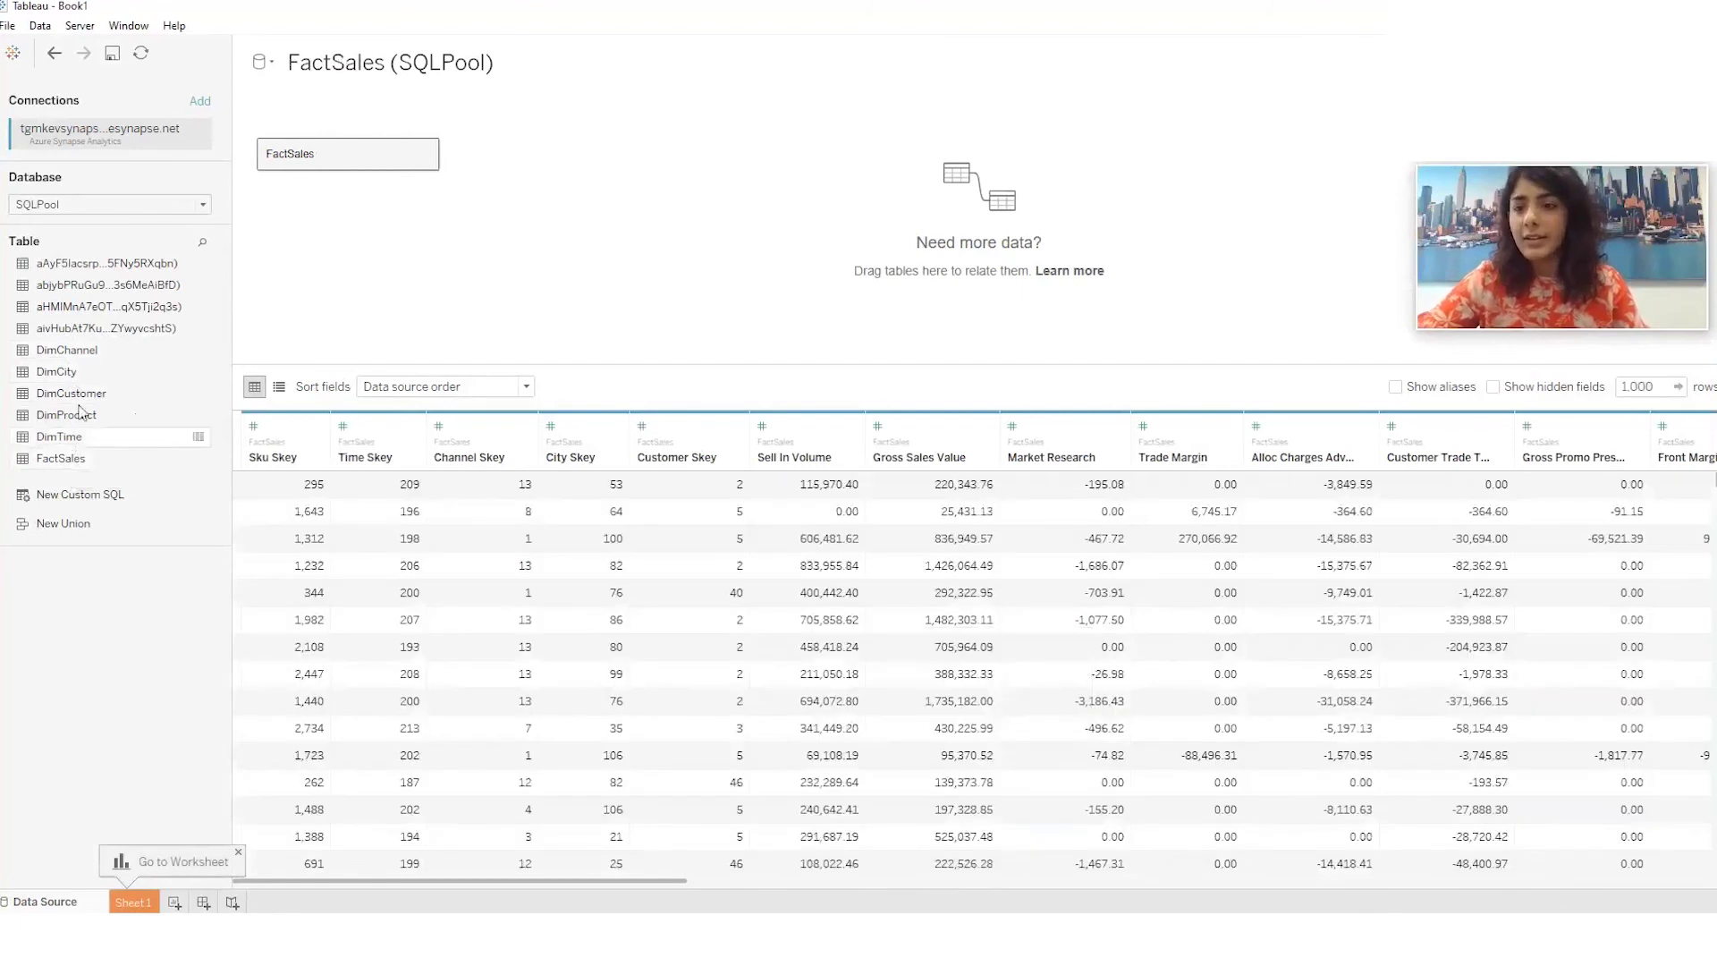
Relate DimChannel to FactSales on the channel skey fields and accept the default relationship.
{"action": "left_click_drag", "start_coordinate": [55, 359], "coordinate": [591, 176]}
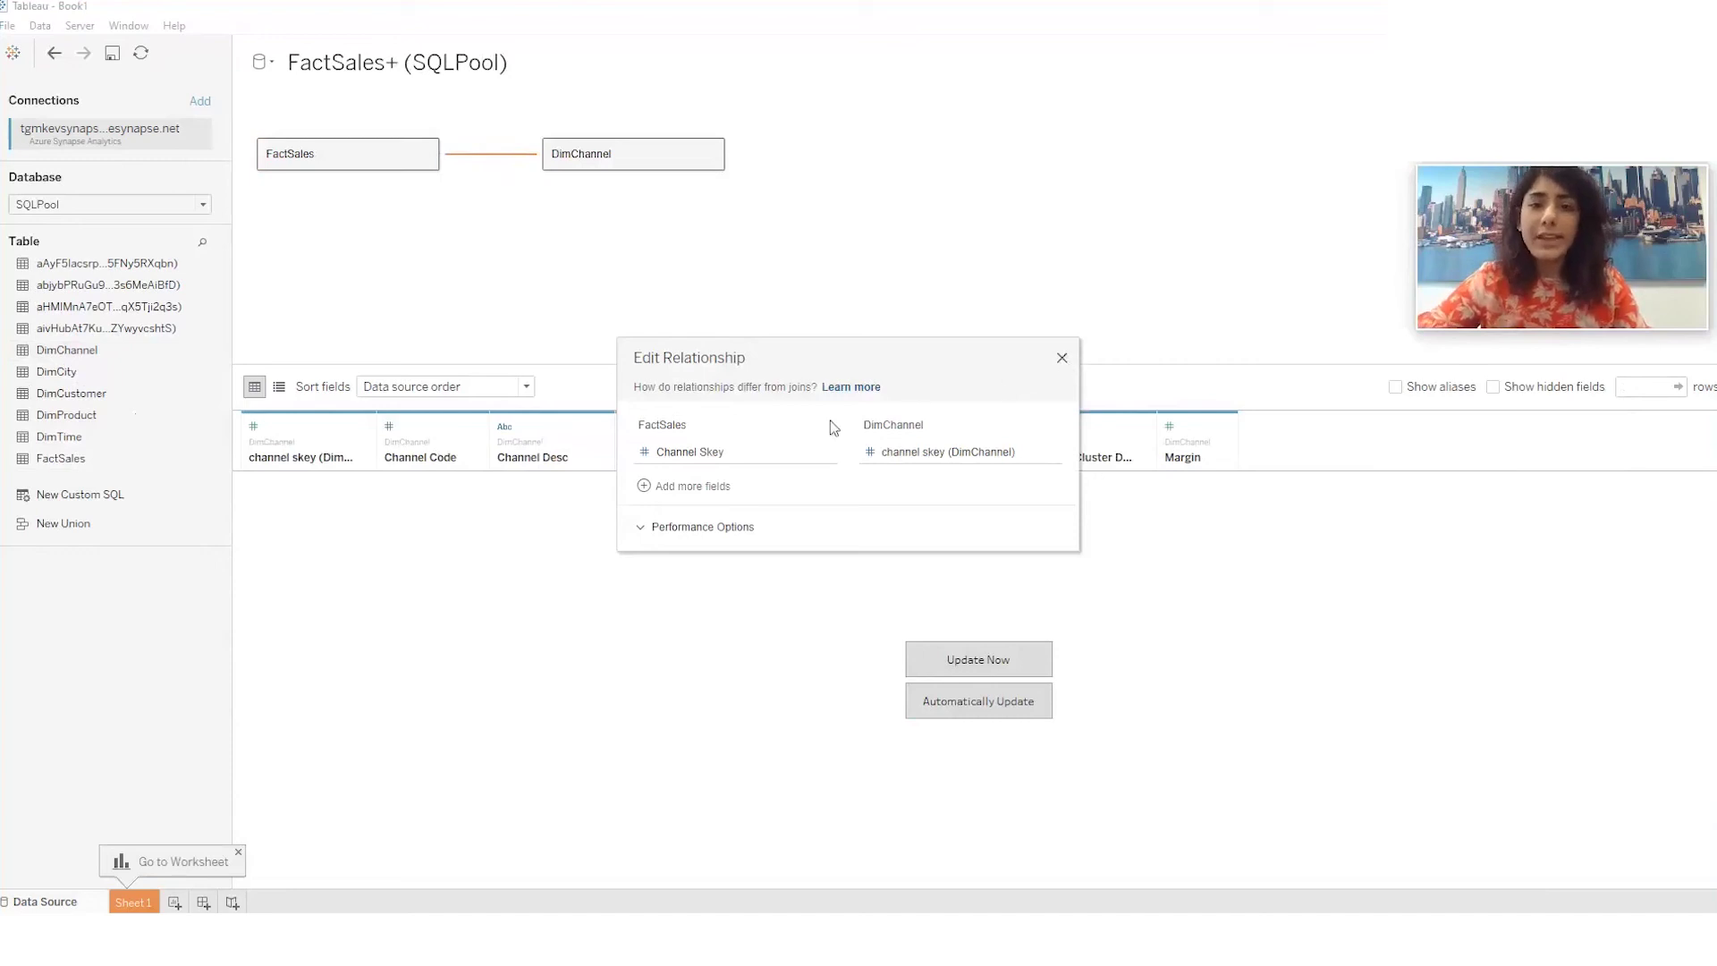
{"action": "left_click", "coordinate": [1061, 358]}
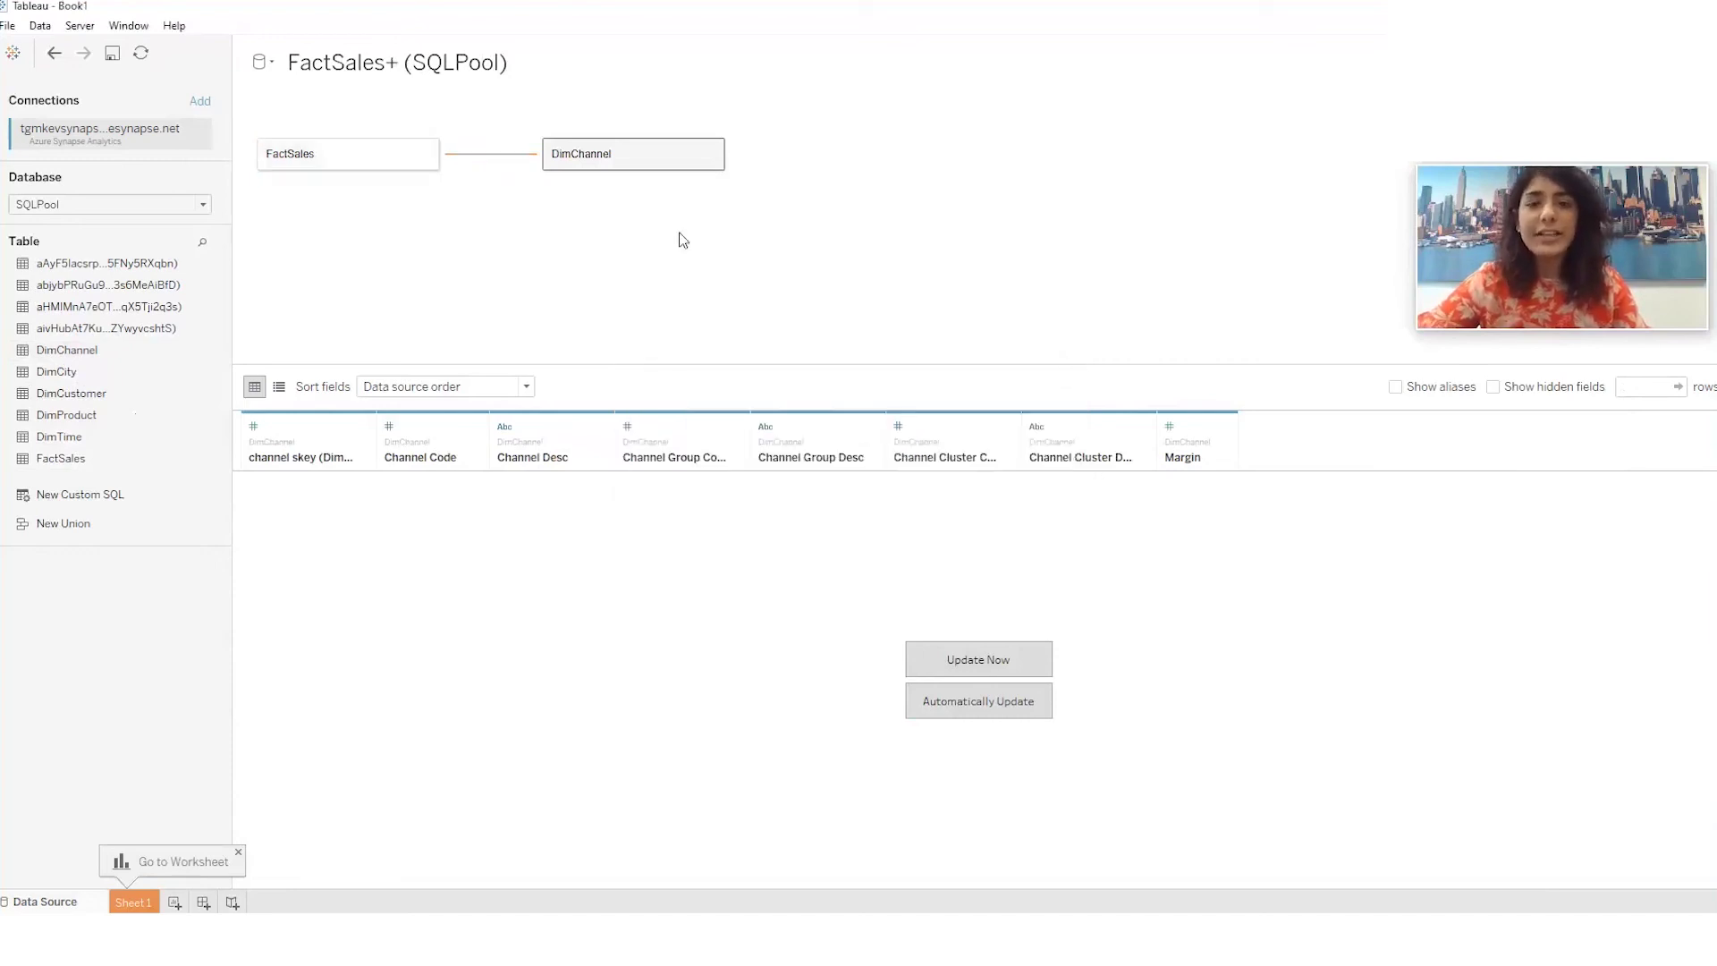
{"action": "mouse_move", "coordinate": [475, 163]}
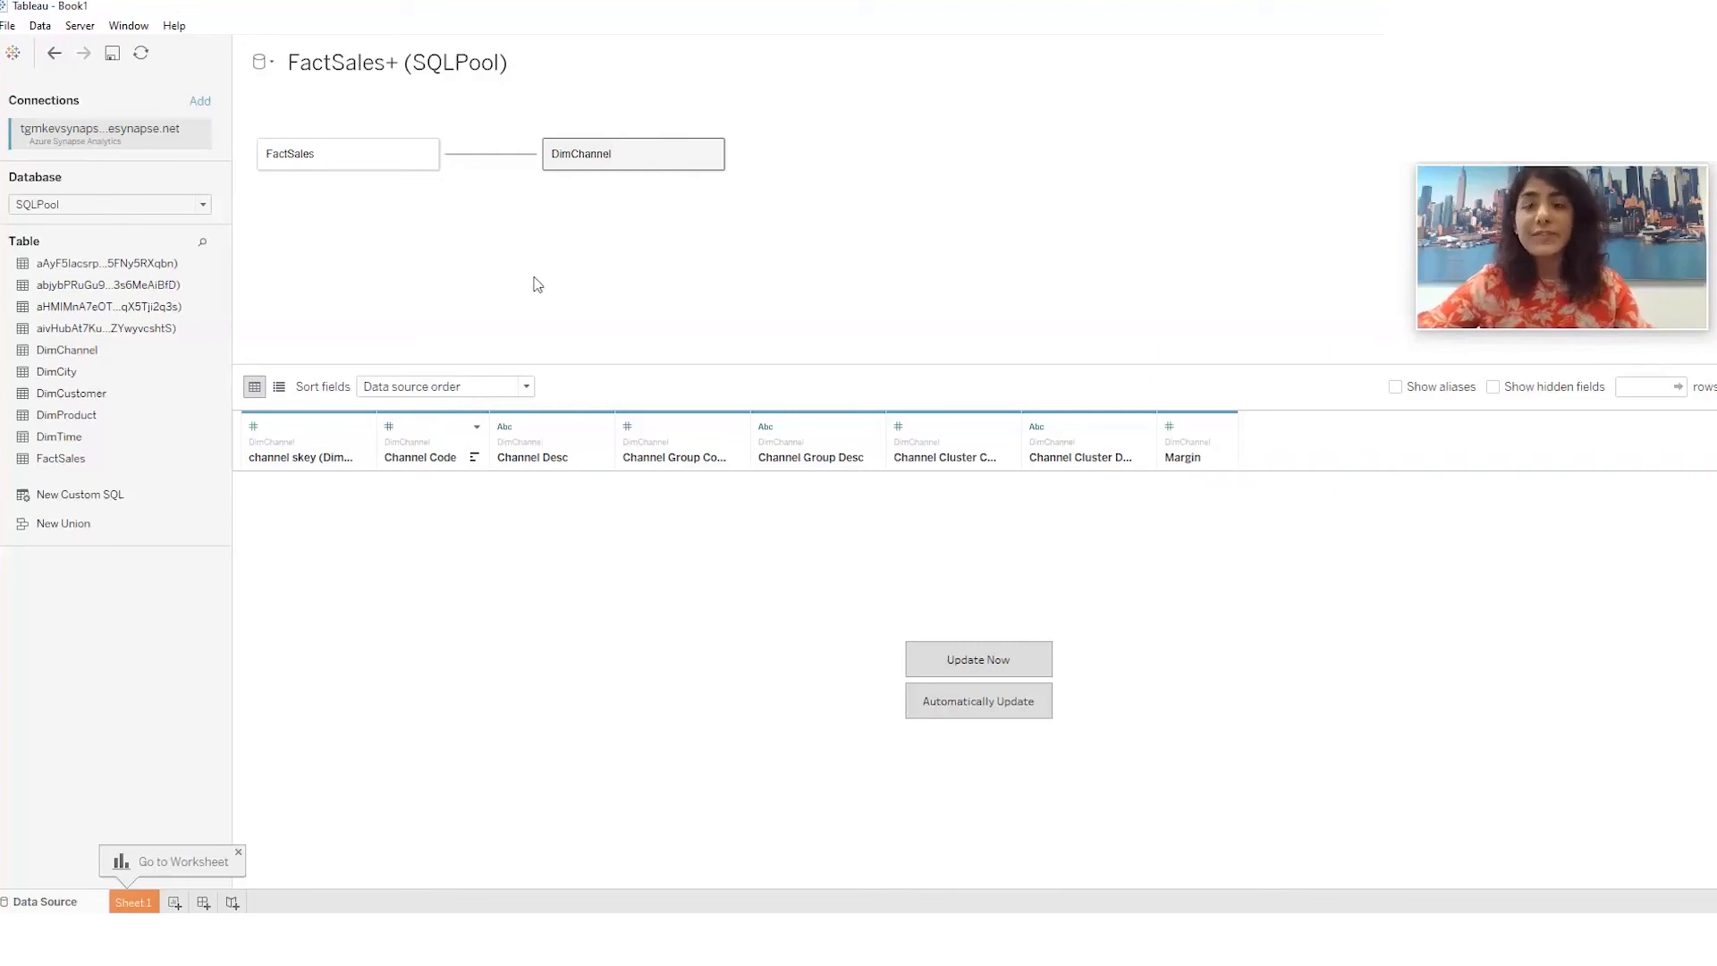
Inner join DimChannel to FactSales on channel skey inside FactSales's physical layer, load the preview, and check the join clause.
{"action": "double_click", "coordinate": [359, 163]}
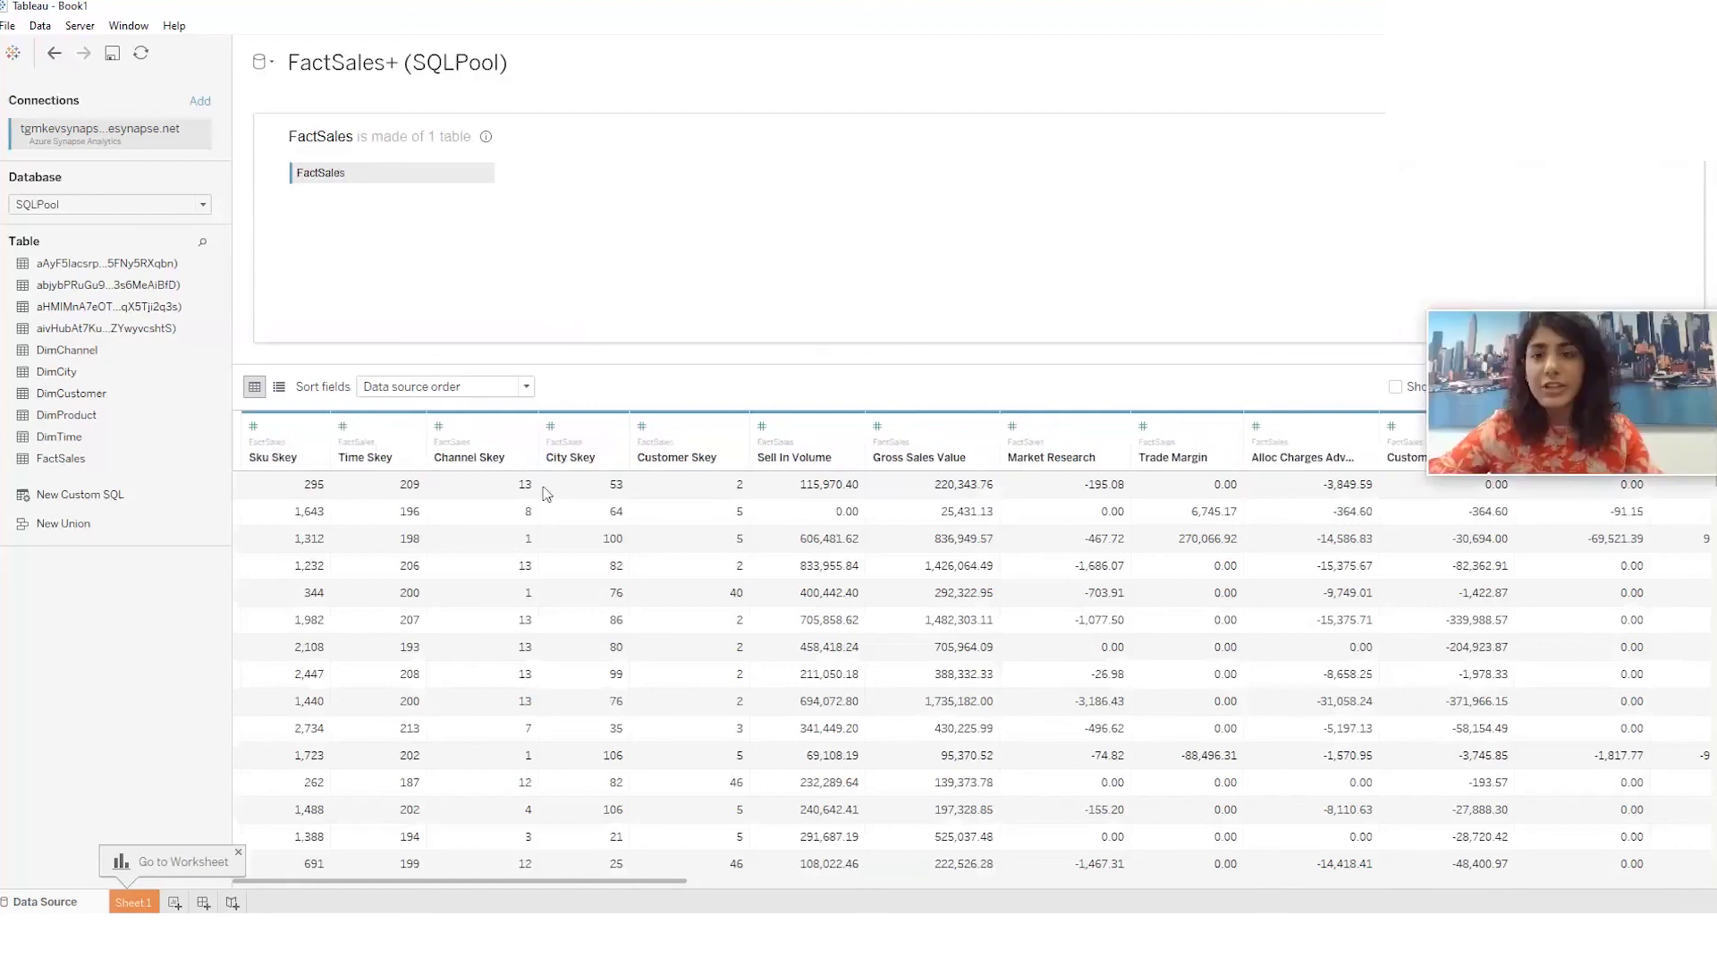
{"action": "left_click_drag", "start_coordinate": [87, 349], "coordinate": [625, 204]}
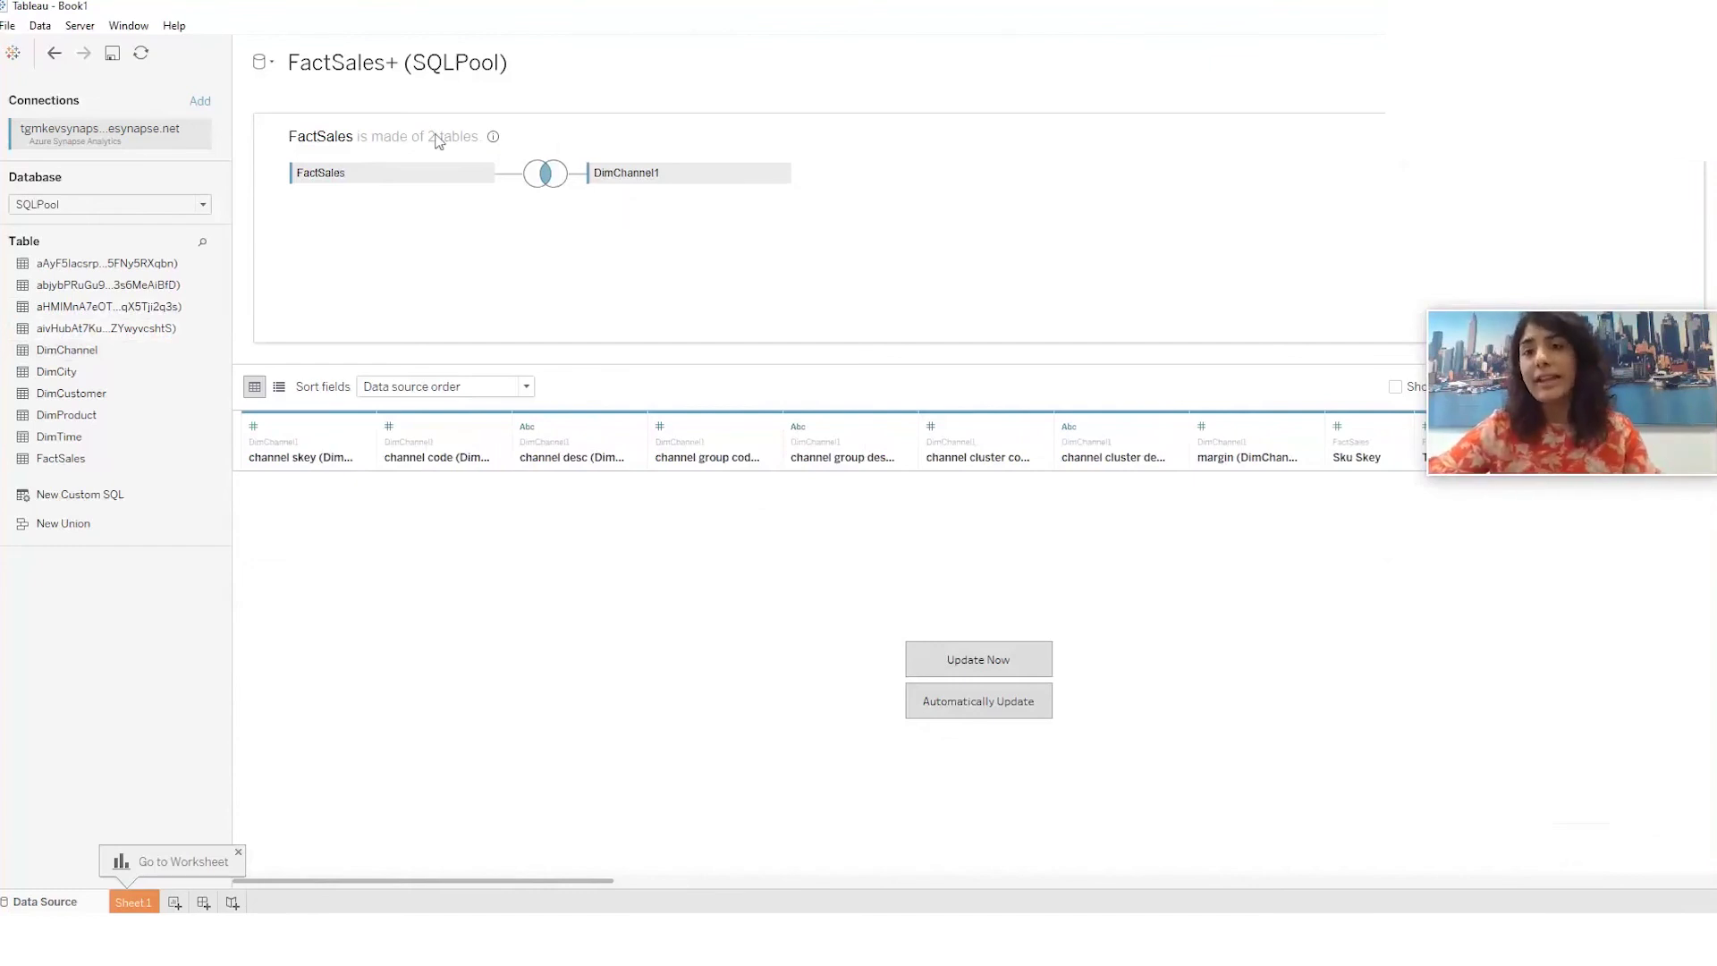
{"action": "left_click", "coordinate": [957, 659]}
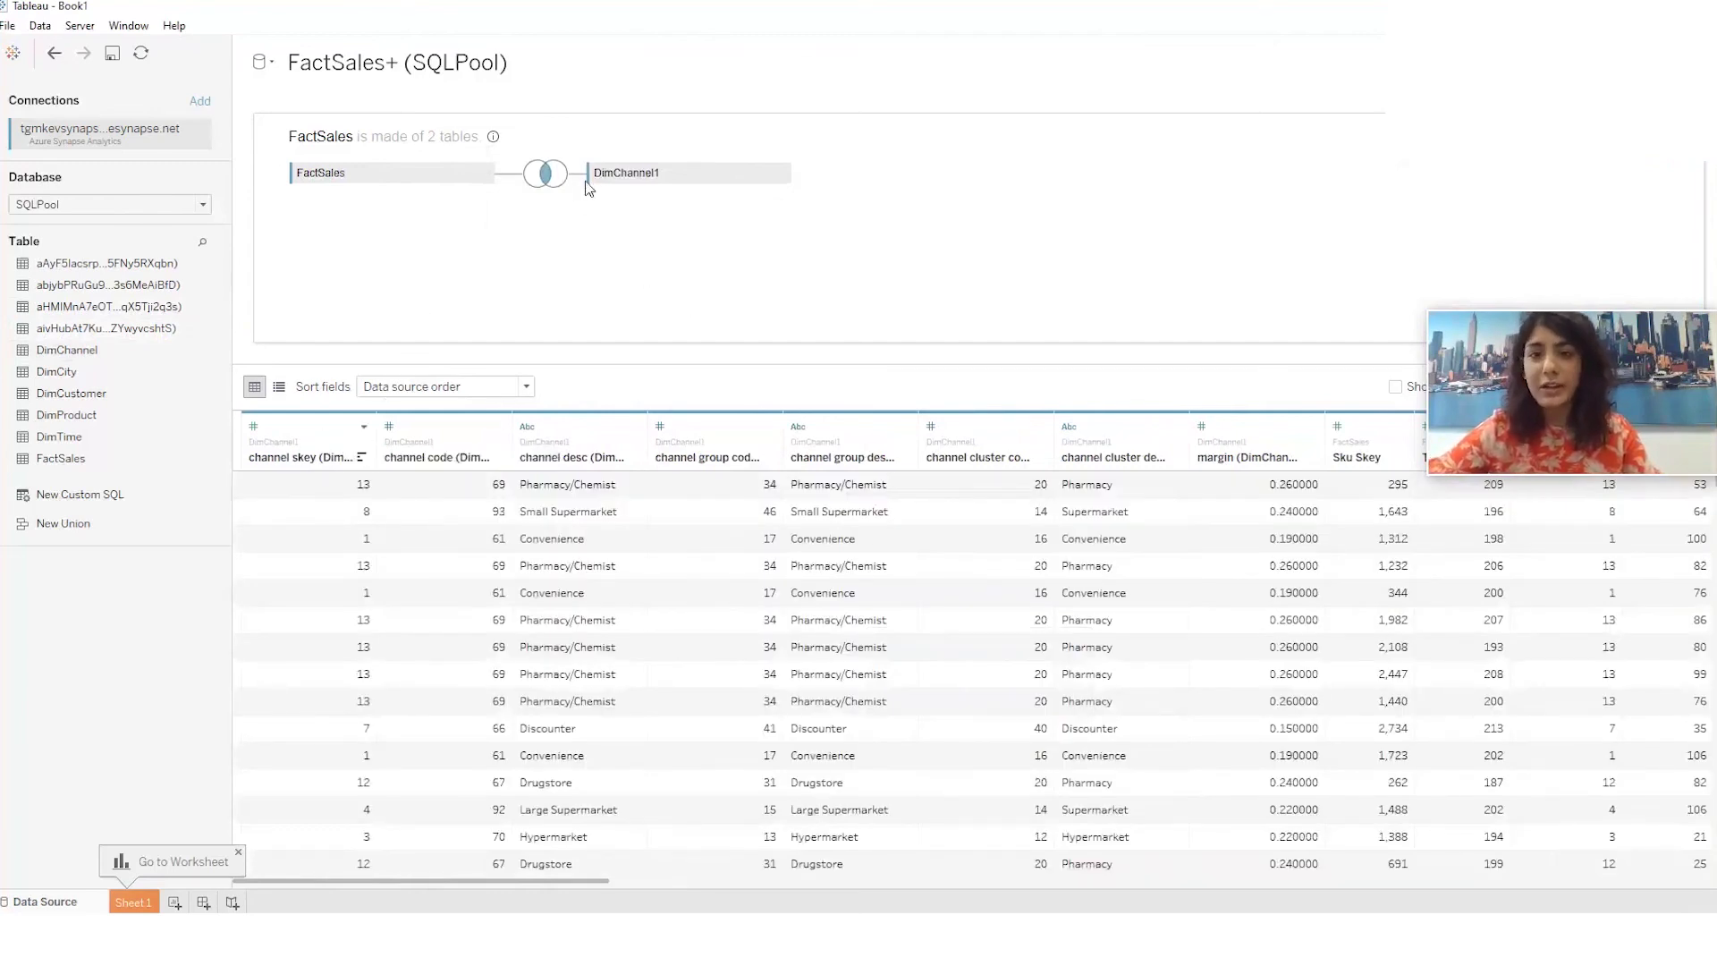
{"action": "left_click", "coordinate": [552, 172]}
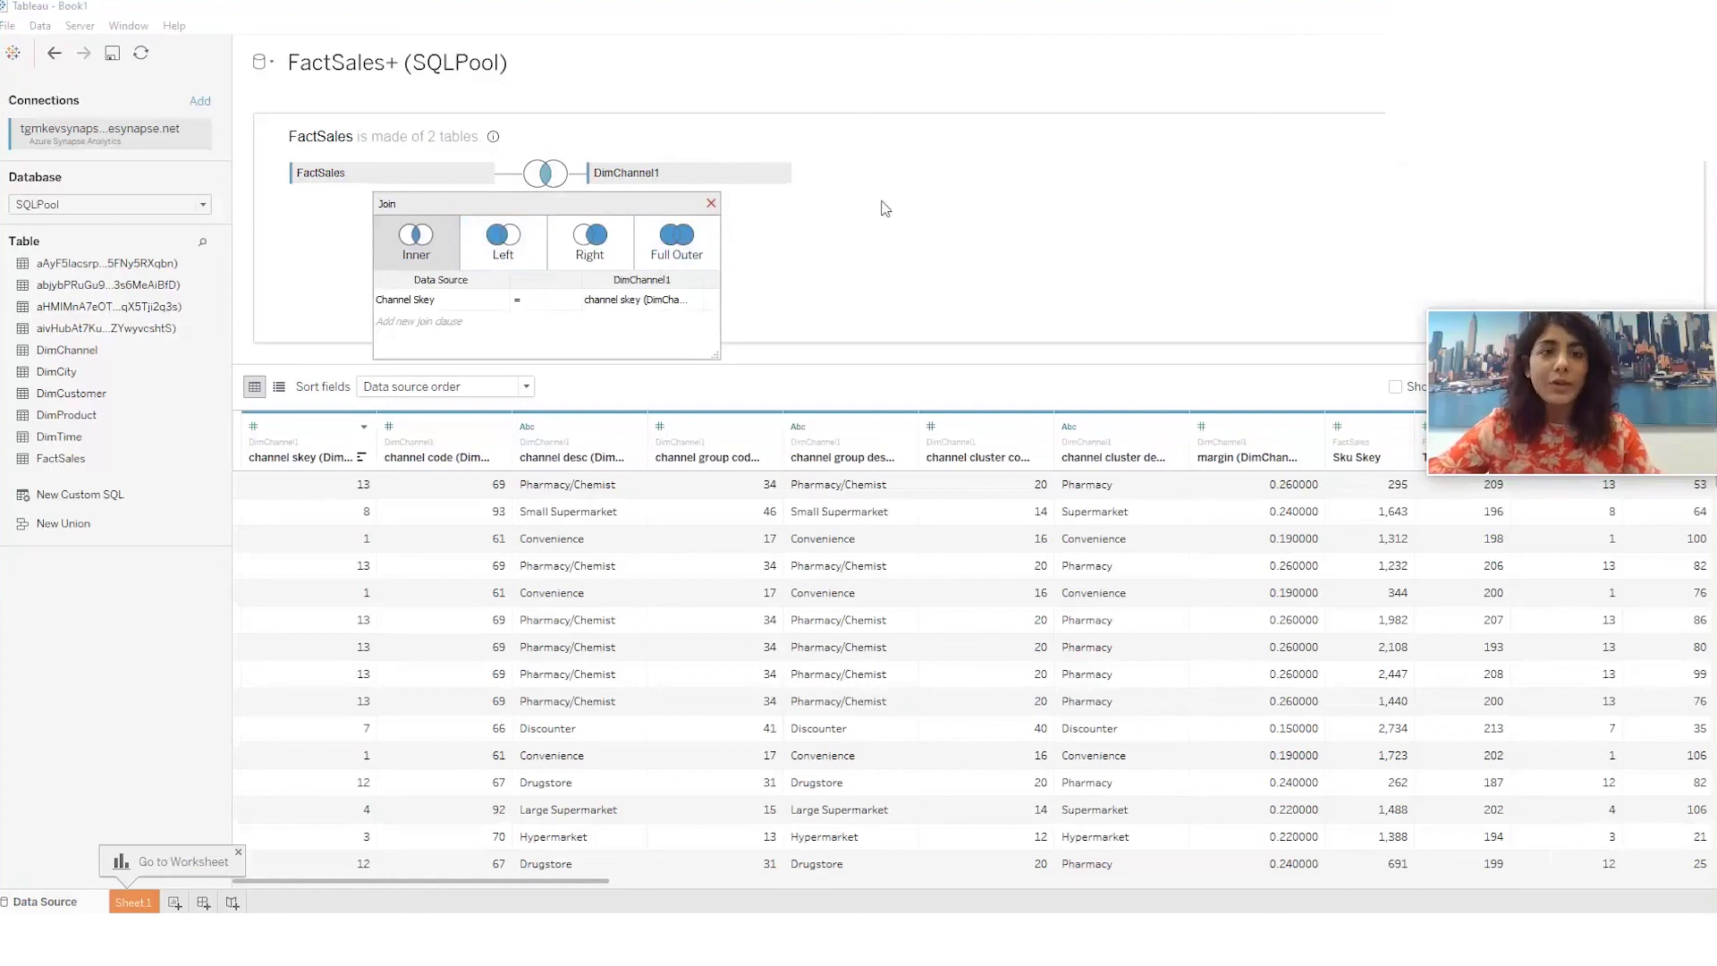
{"action": "left_click", "coordinate": [711, 204]}
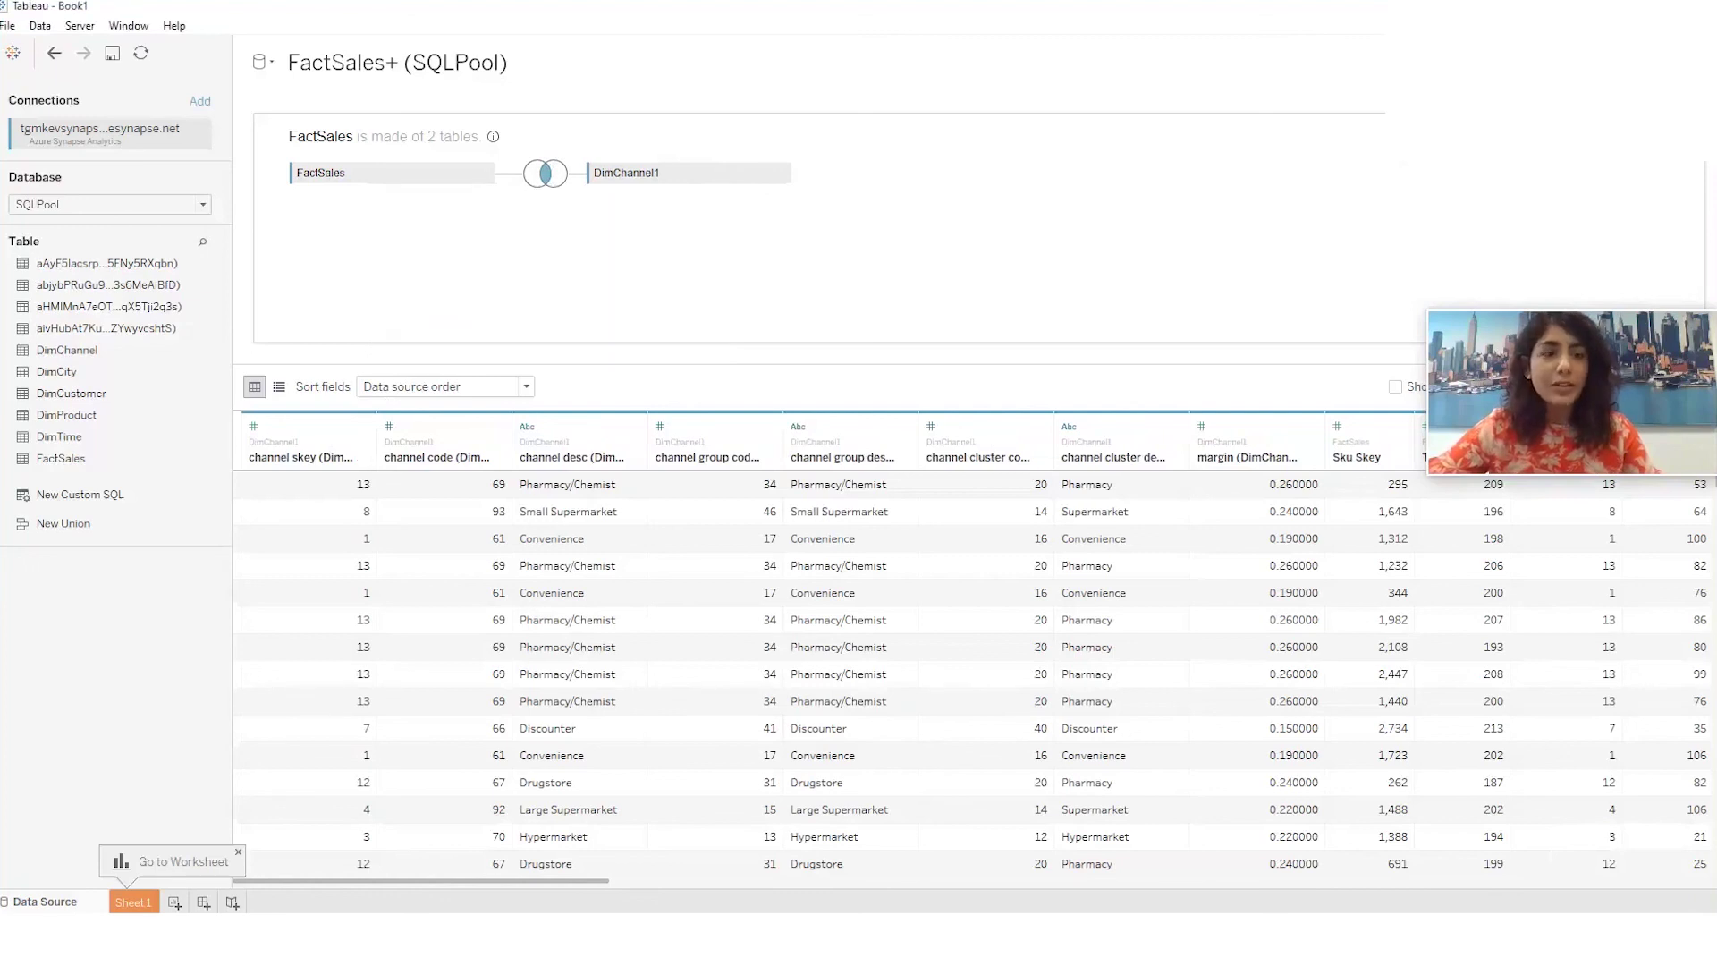
Switch to the Tableau & Synapse - Demo [Updated] workbook and review the FactSales–DimChannel relationship, including its cardinality and referential integrity.
{"action": "left_click", "coordinate": [649, 94]}
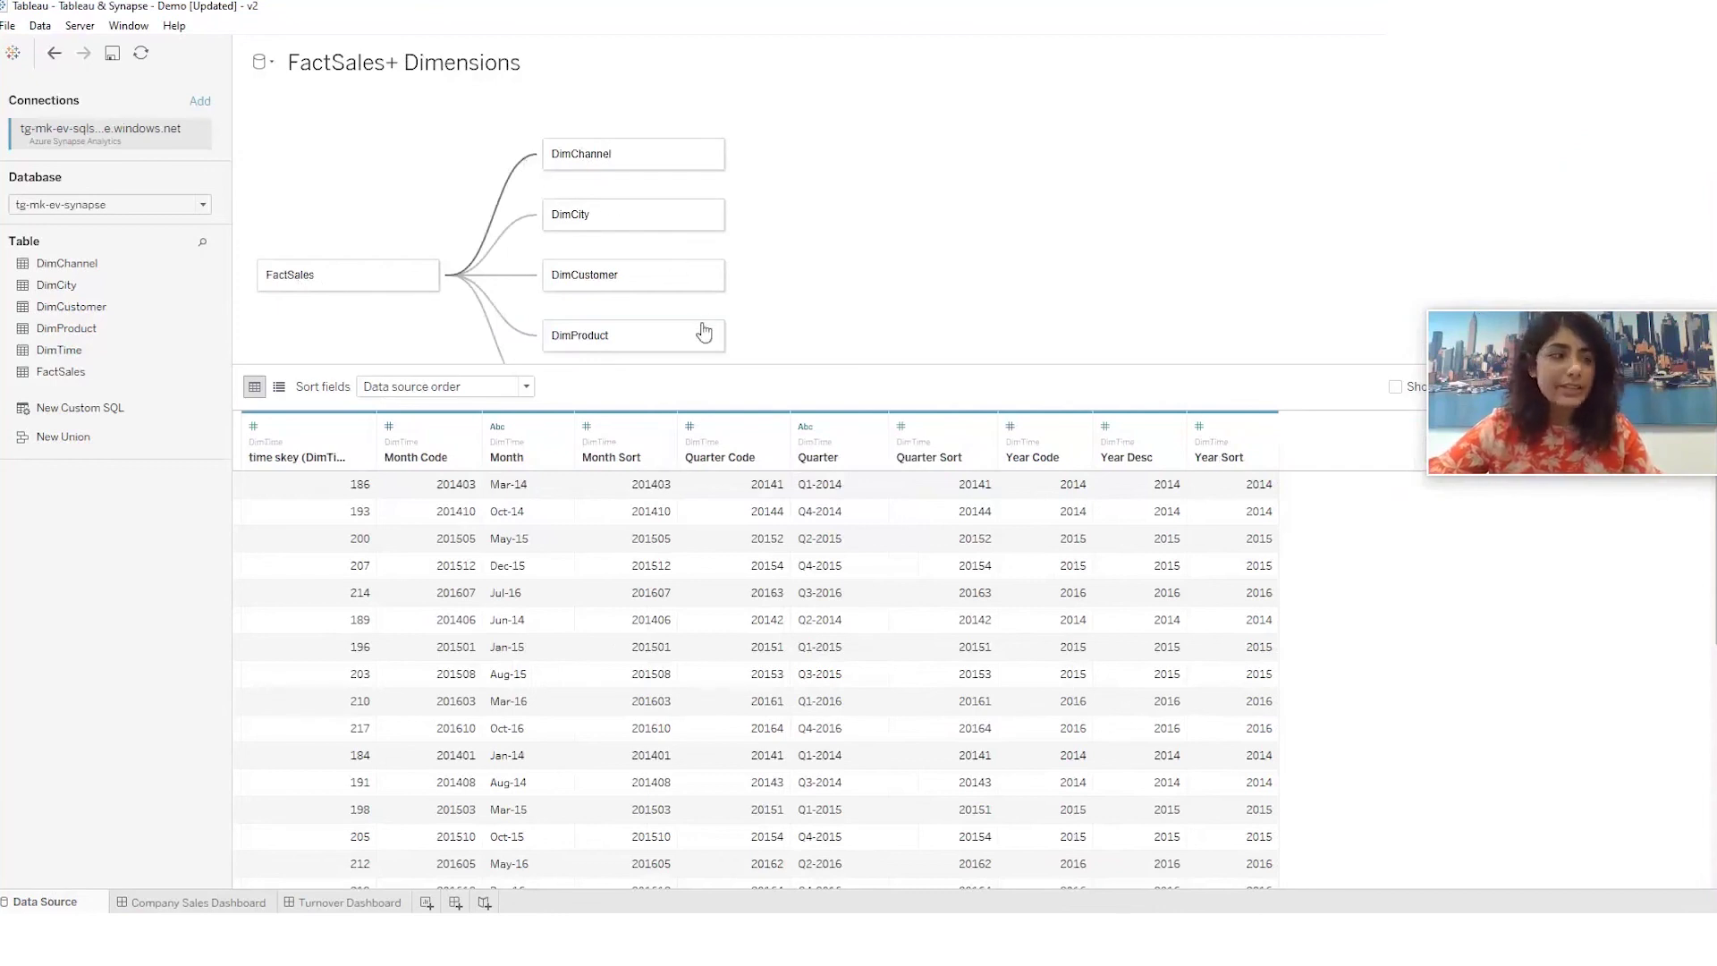
{"action": "left_click", "coordinate": [524, 184]}
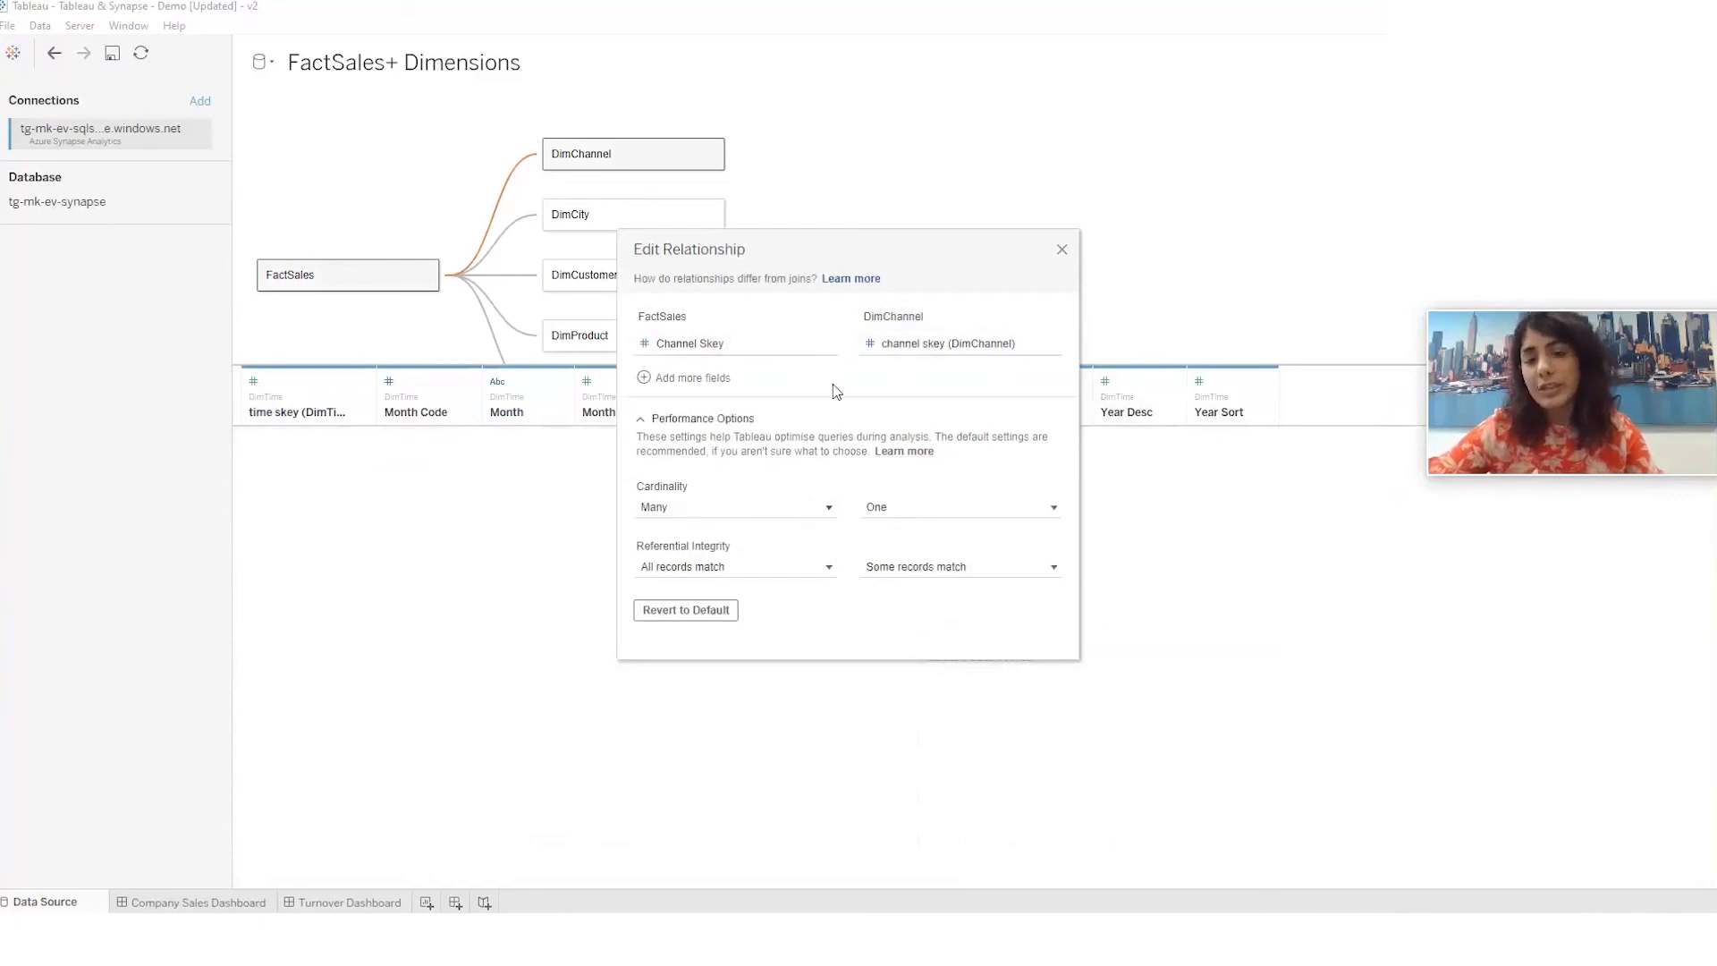
{"action": "left_click", "coordinate": [1062, 250]}
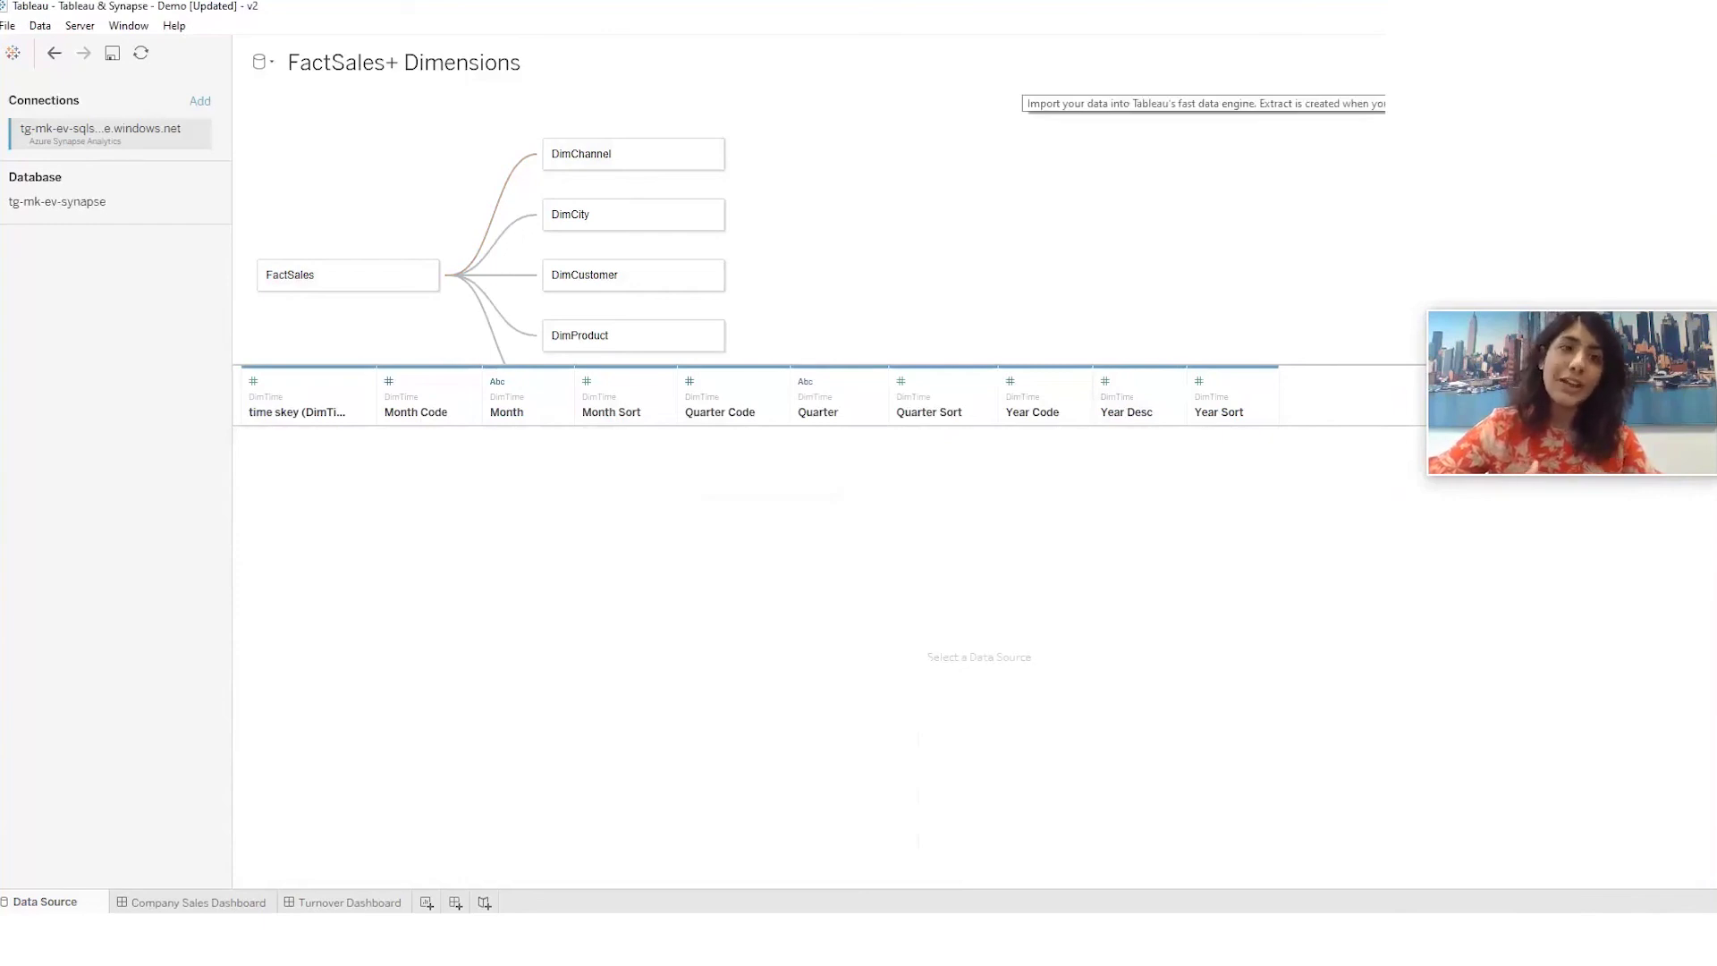
Review the data source filters of FactSales+ Dimensions and leave them without making changes.
{"action": "left_click", "coordinate": [699, 167]}
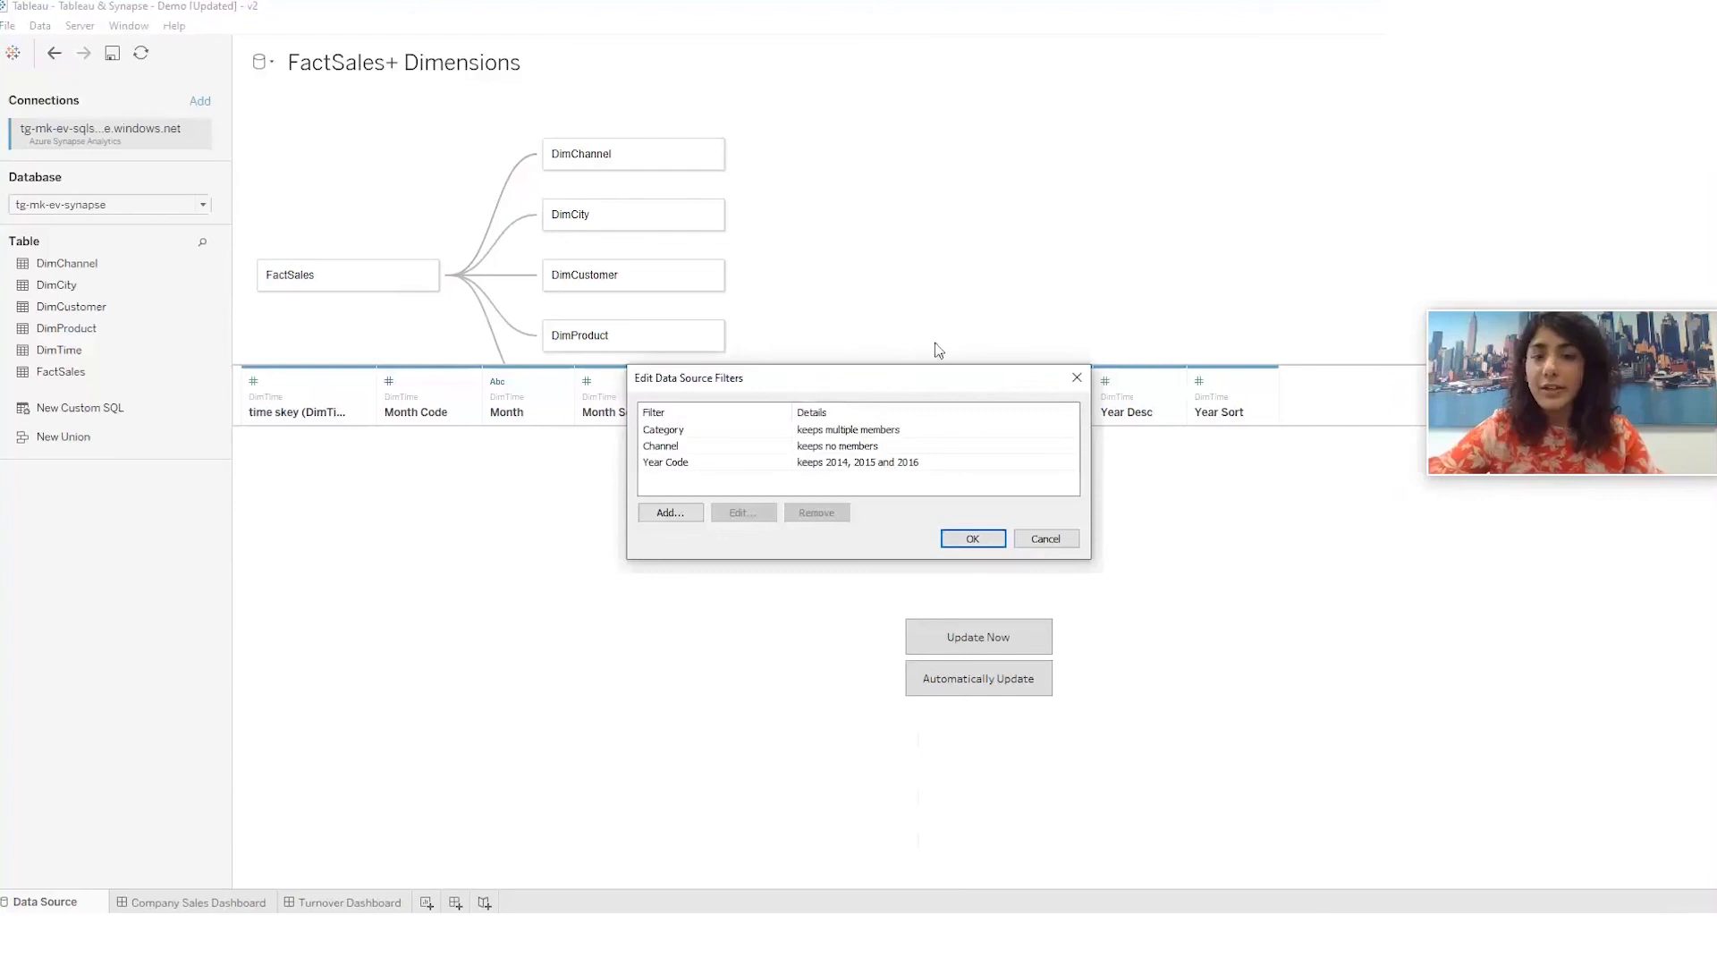
{"action": "left_click_drag", "start_coordinate": [902, 377], "coordinate": [926, 179]}
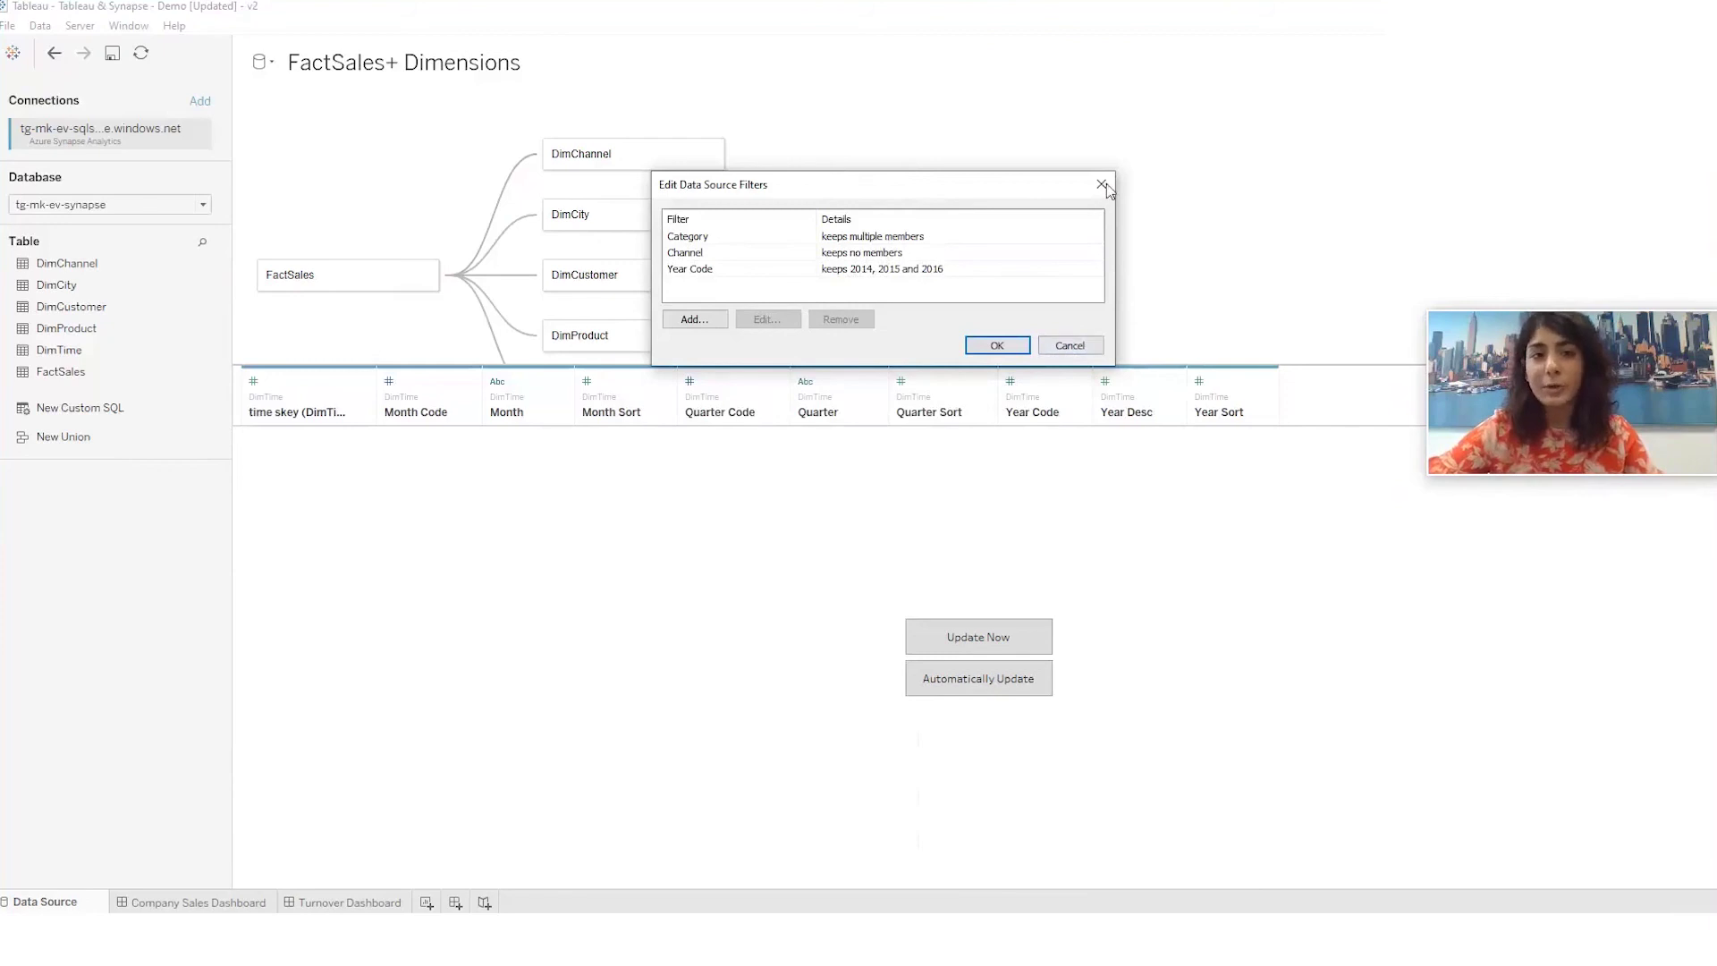
{"action": "left_click", "coordinate": [1074, 347]}
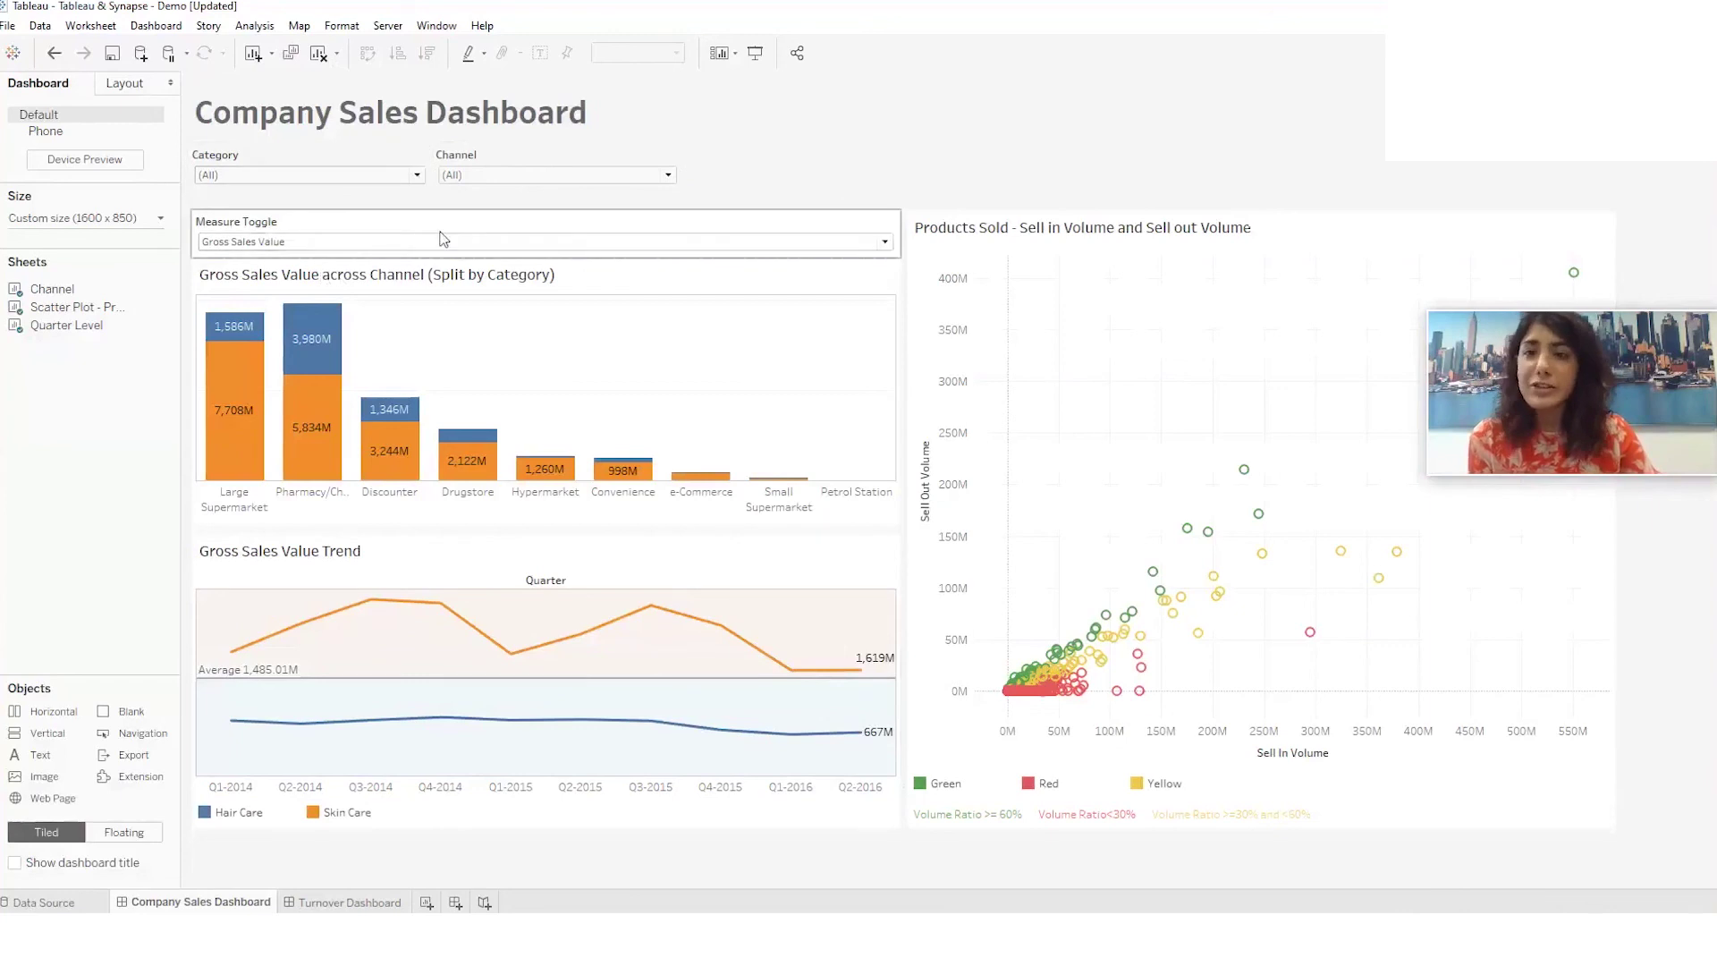
On the Company Sales Dashboard, limit the Category filter to Hair Care and add Skin Care back to the selection.
{"action": "left_click", "coordinate": [418, 176]}
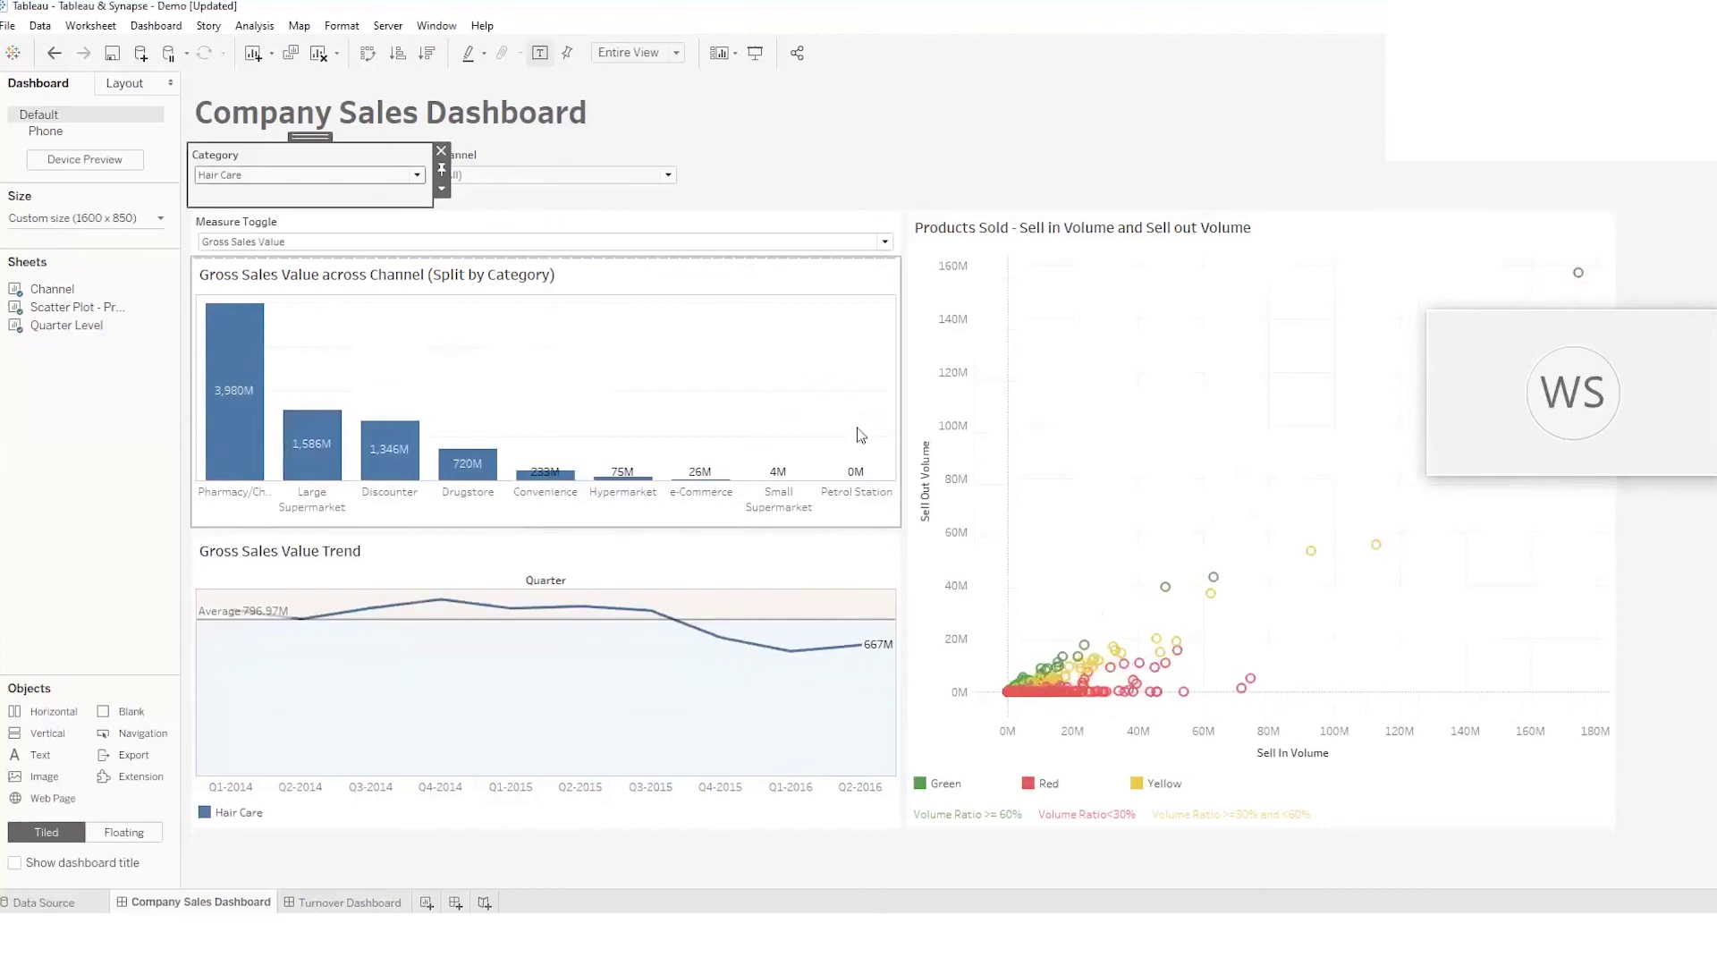
{"action": "left_click", "coordinate": [417, 175]}
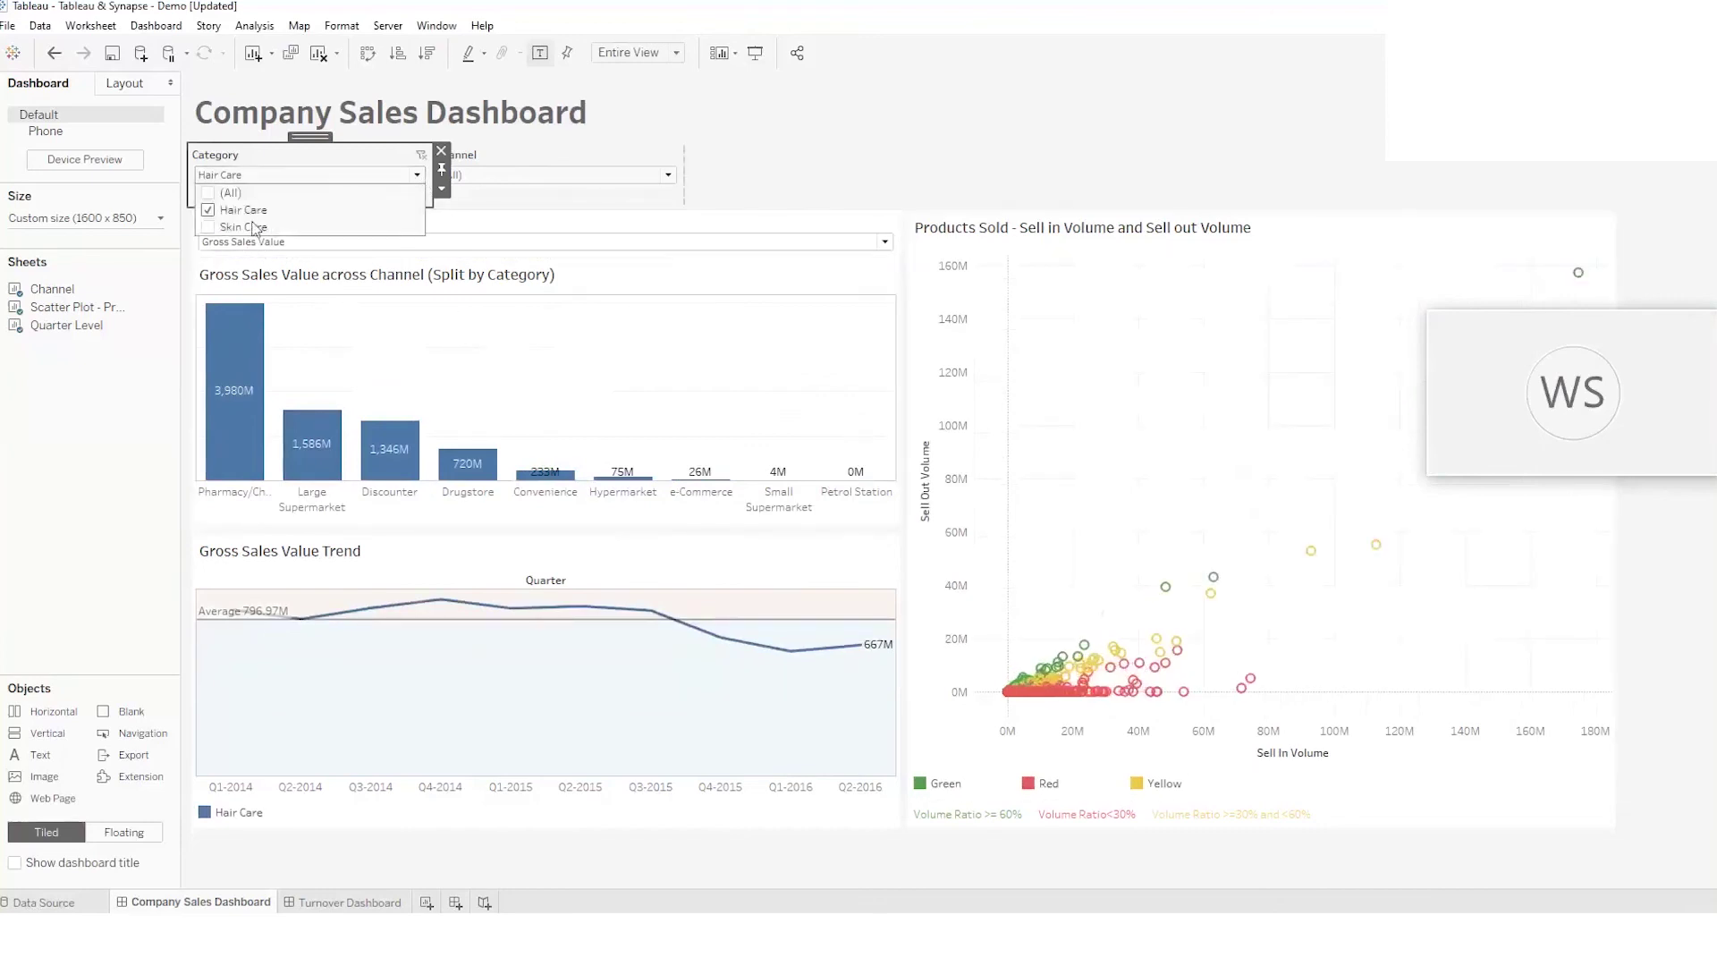
{"action": "left_click", "coordinate": [209, 229]}
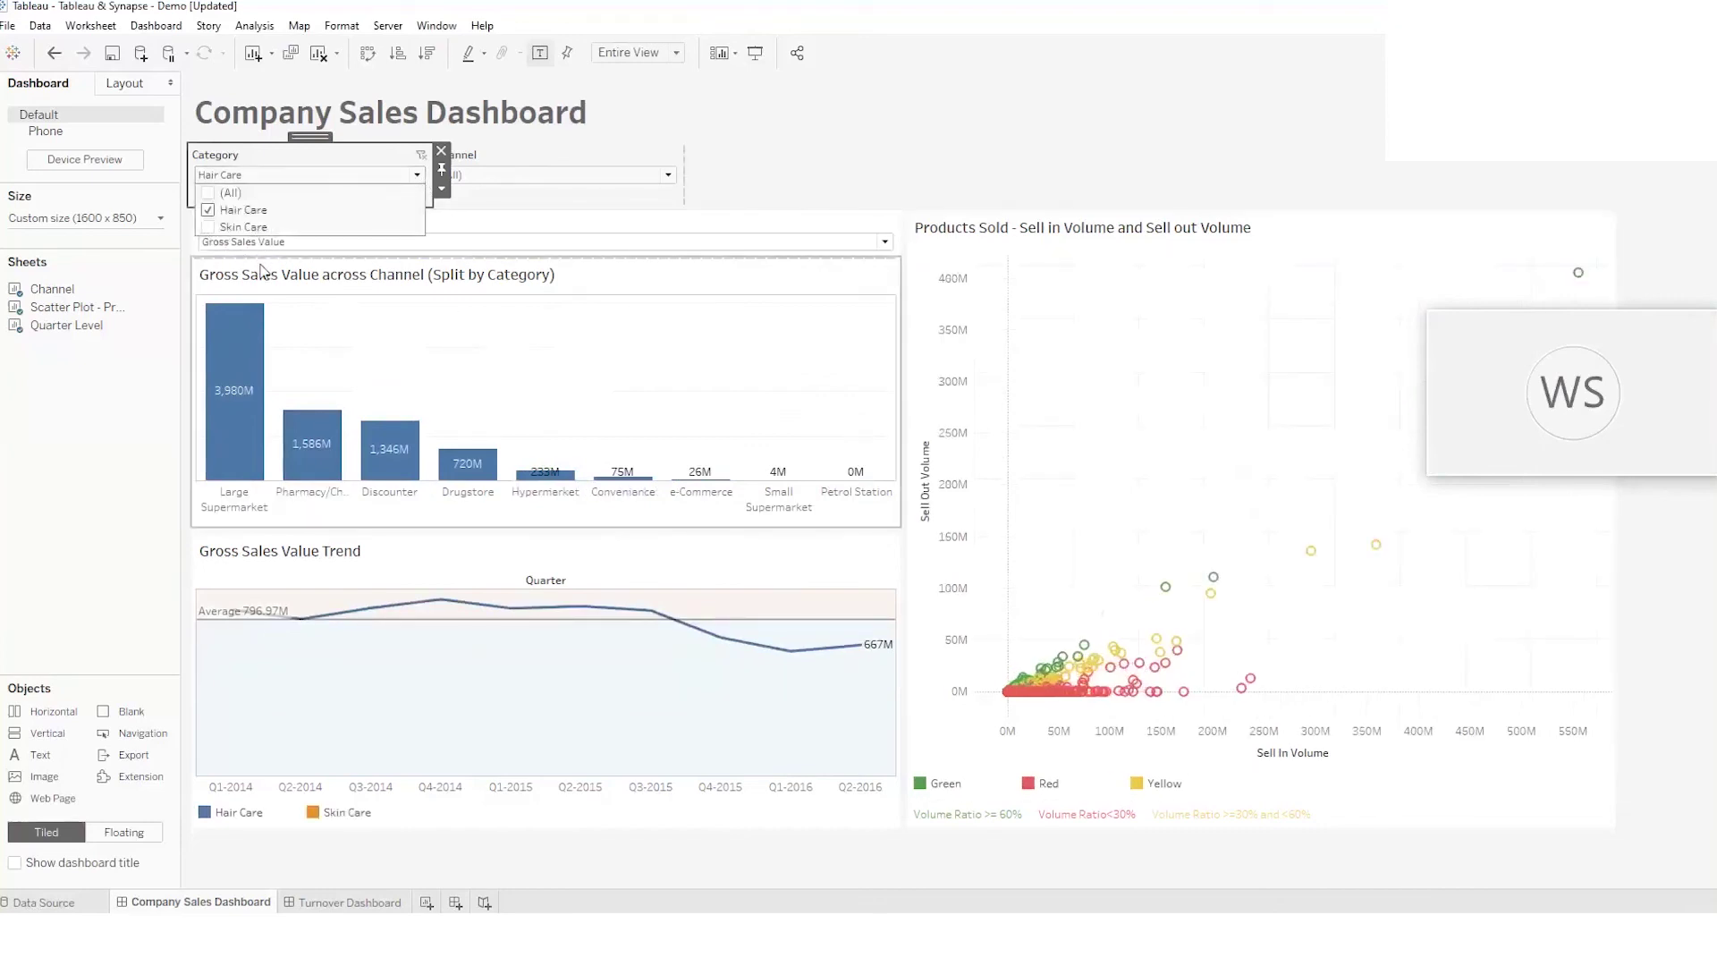